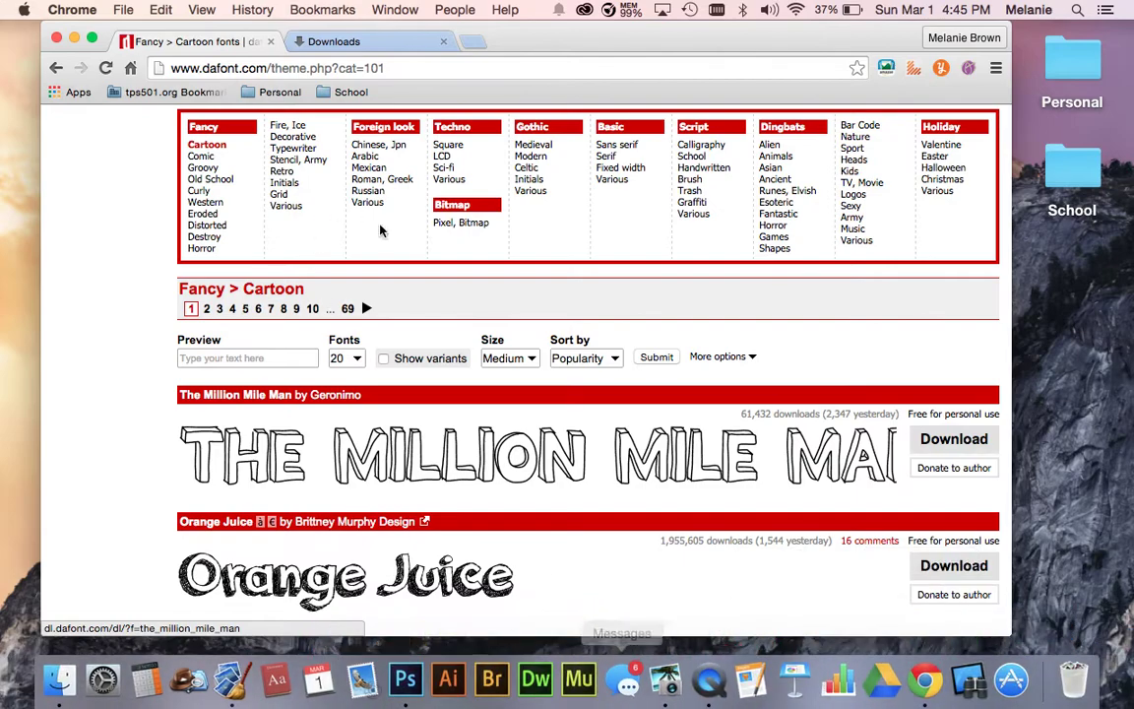
Close the Downloads page and look over the Fancy > Cartoon font listing and its choices for fonts shown per page.
{"action": "left_click", "coordinate": [444, 42]}
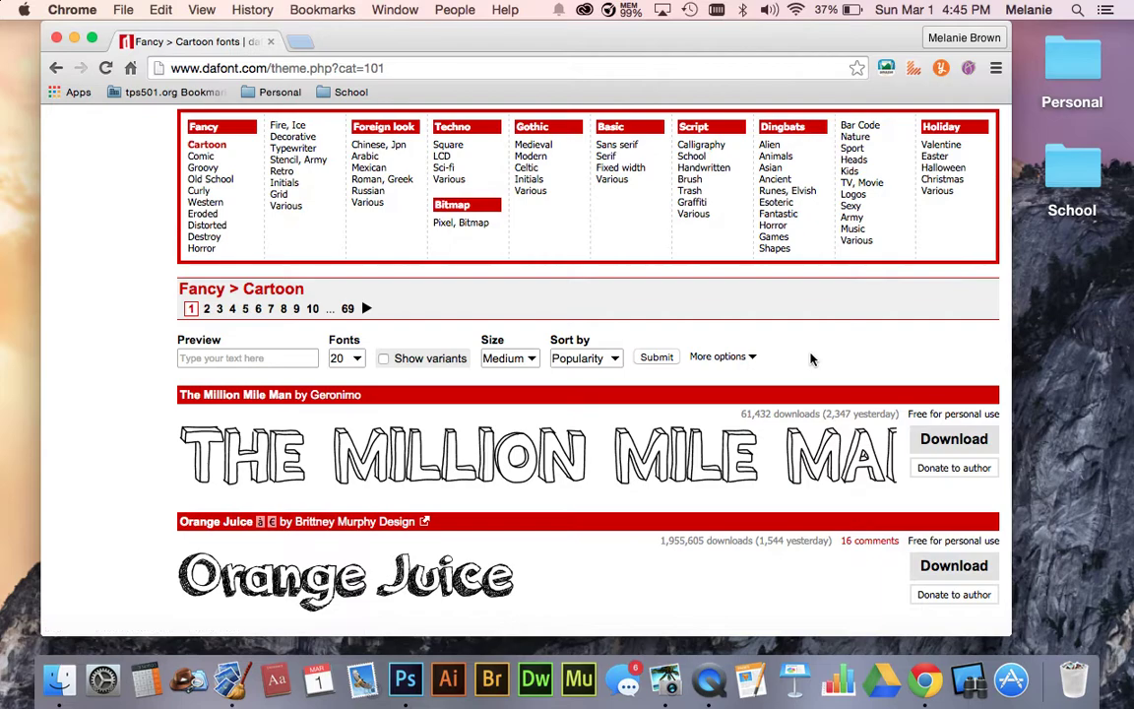
{"action": "scroll", "coordinate": [811, 358], "scroll_direction": "up", "scroll_amount": 4}
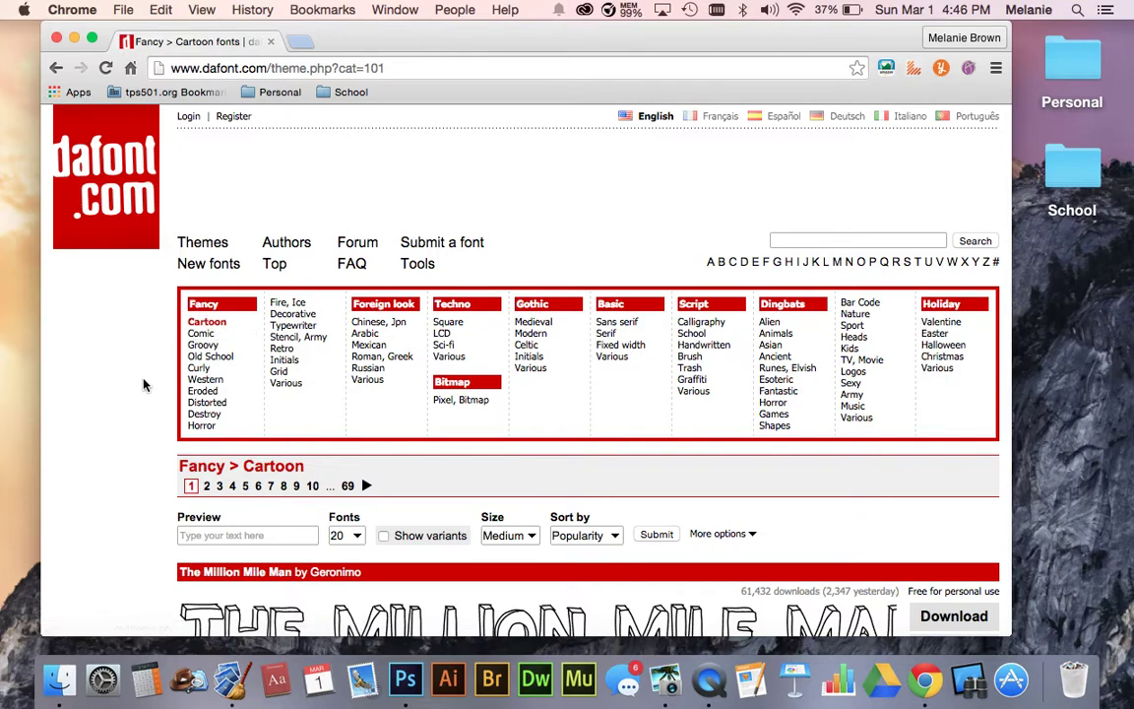
{"action": "scroll", "coordinate": [145, 384], "scroll_direction": "down", "scroll_amount": 4}
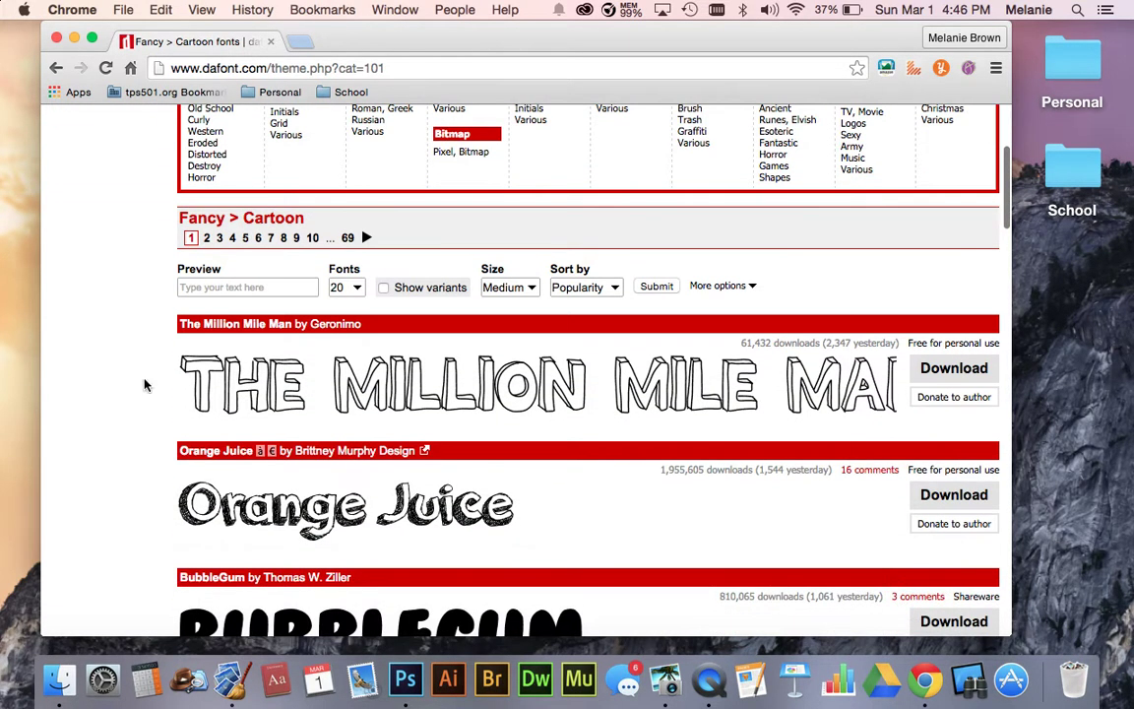
{"action": "left_click", "coordinate": [357, 289]}
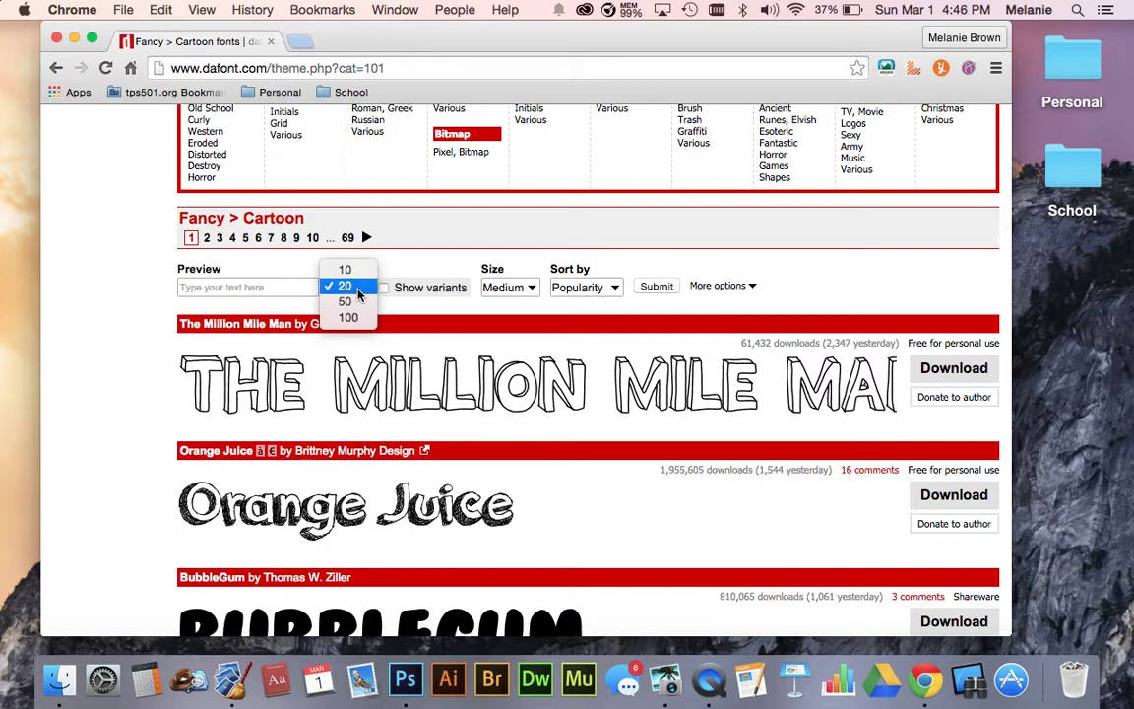
{"action": "left_click", "coordinate": [358, 292]}
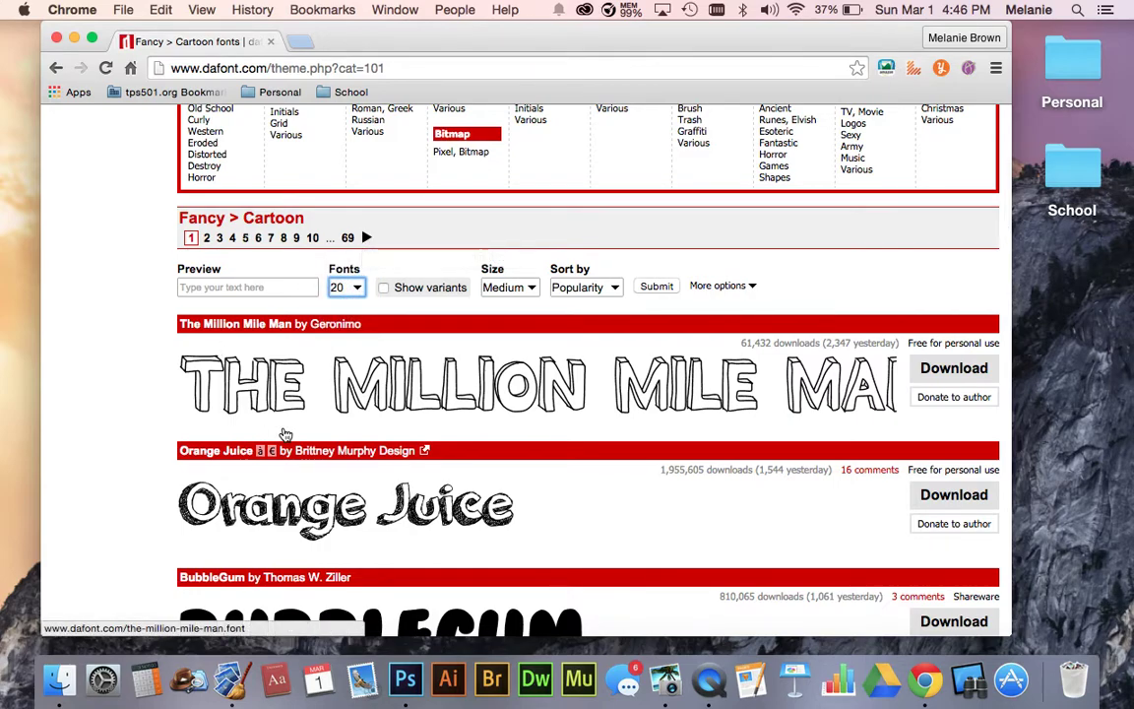
{"action": "scroll", "coordinate": [134, 235], "scroll_direction": "up", "scroll_amount": 3}
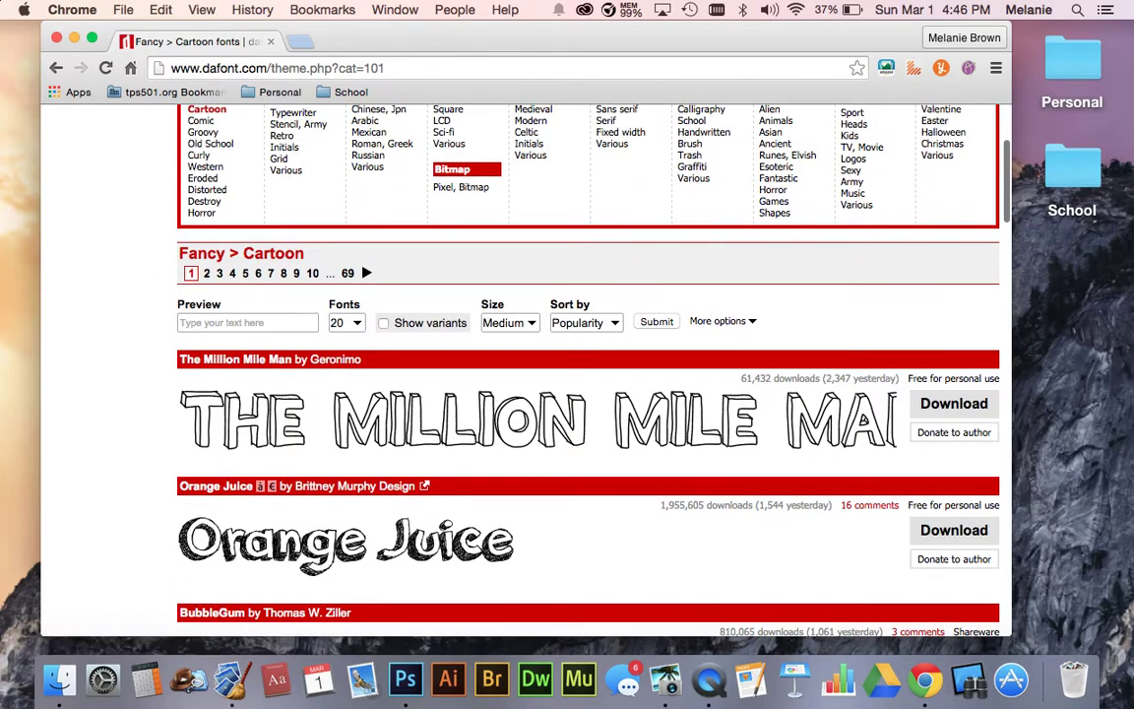
{"action": "scroll", "coordinate": [134, 235], "scroll_direction": "up", "scroll_amount": 2}
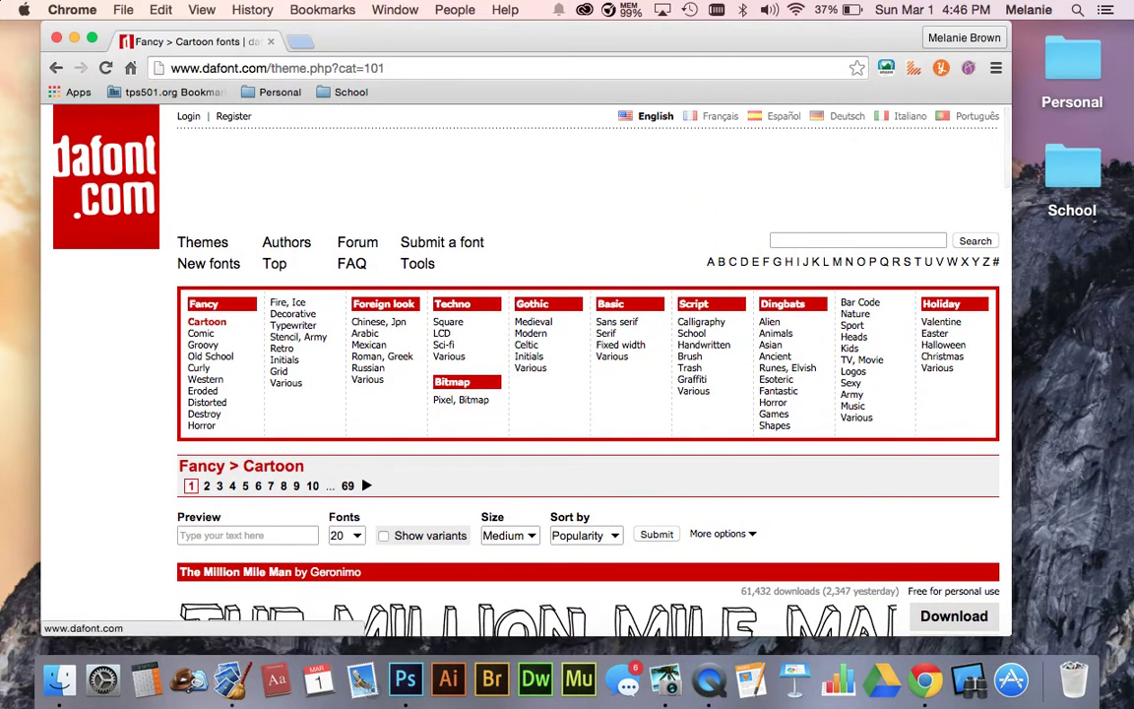
Open the dafont.com home page and look through the font categories, installation notes and recently added fonts.
{"action": "left_click", "coordinate": [128, 163]}
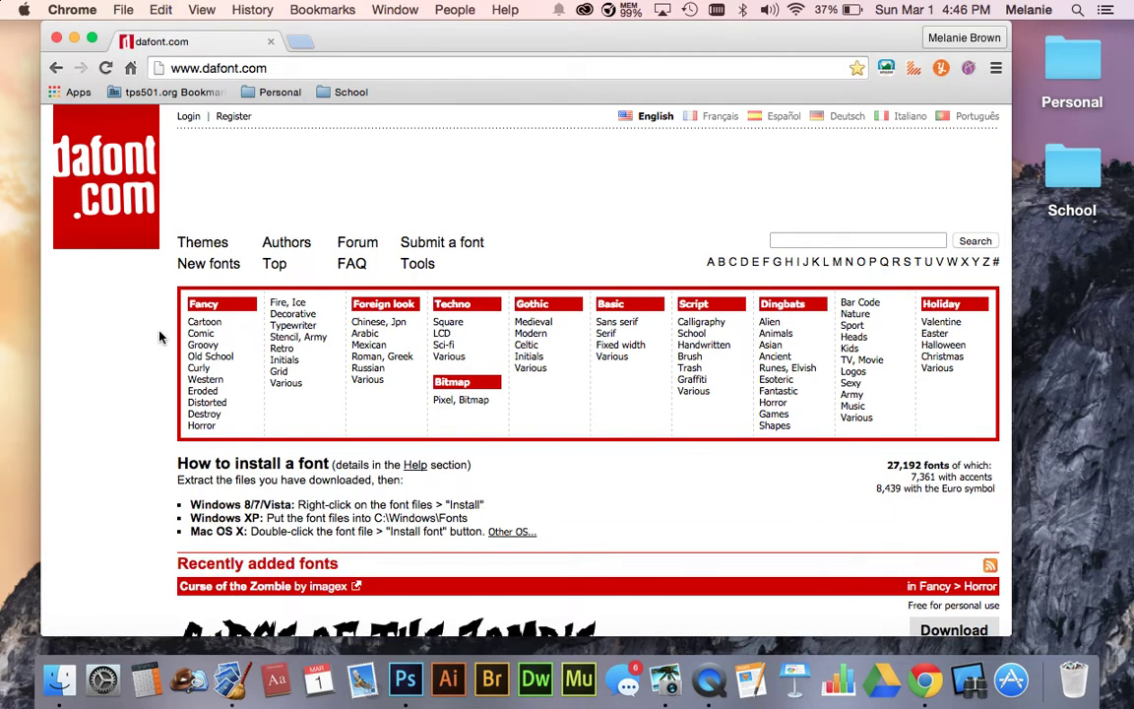
{"action": "scroll", "coordinate": [143, 297], "scroll_direction": "down", "scroll_amount": 1}
{"action": "scroll", "coordinate": [143, 297], "scroll_direction": "down", "scroll_amount": 6}
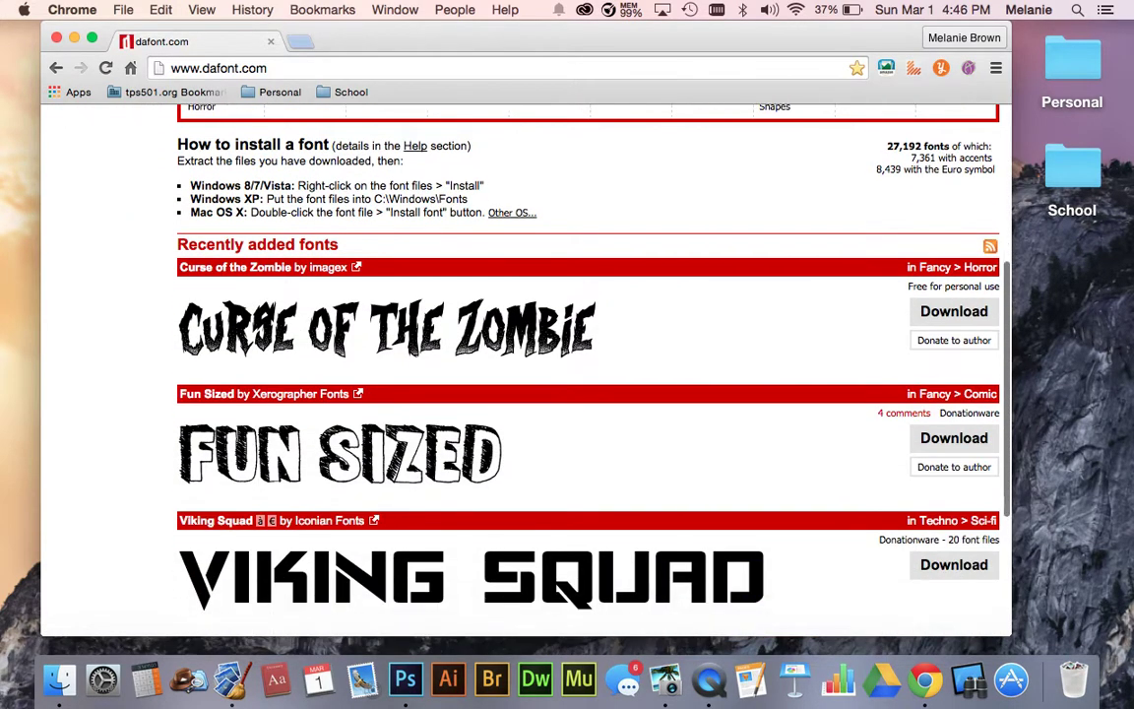
{"action": "scroll", "coordinate": [522, 365], "scroll_direction": "down", "scroll_amount": 2}
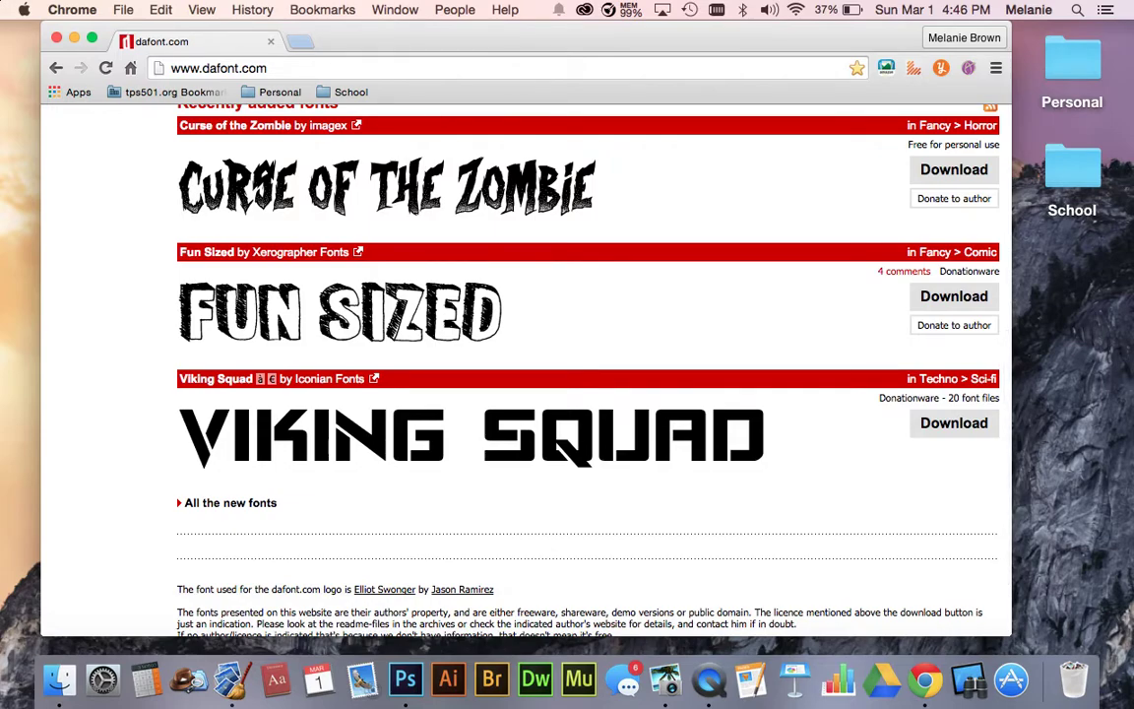
{"action": "scroll", "coordinate": [522, 364], "scroll_direction": "up", "scroll_amount": 4}
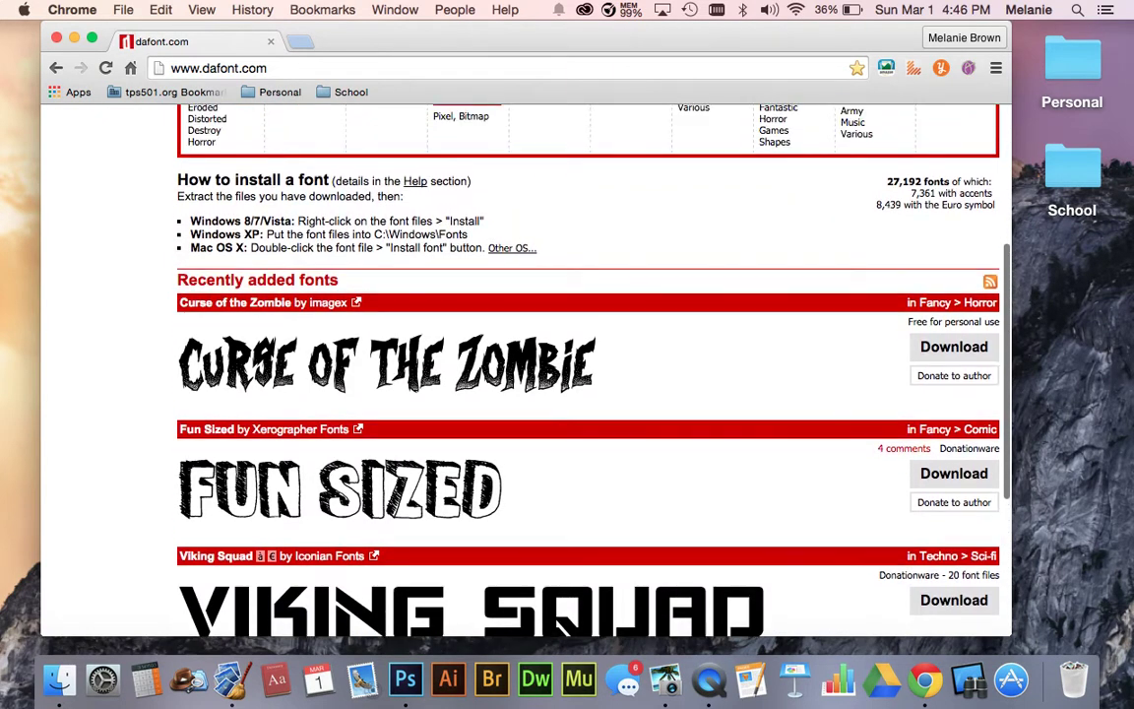
{"action": "scroll", "coordinate": [532, 364], "scroll_direction": "up", "scroll_amount": 4}
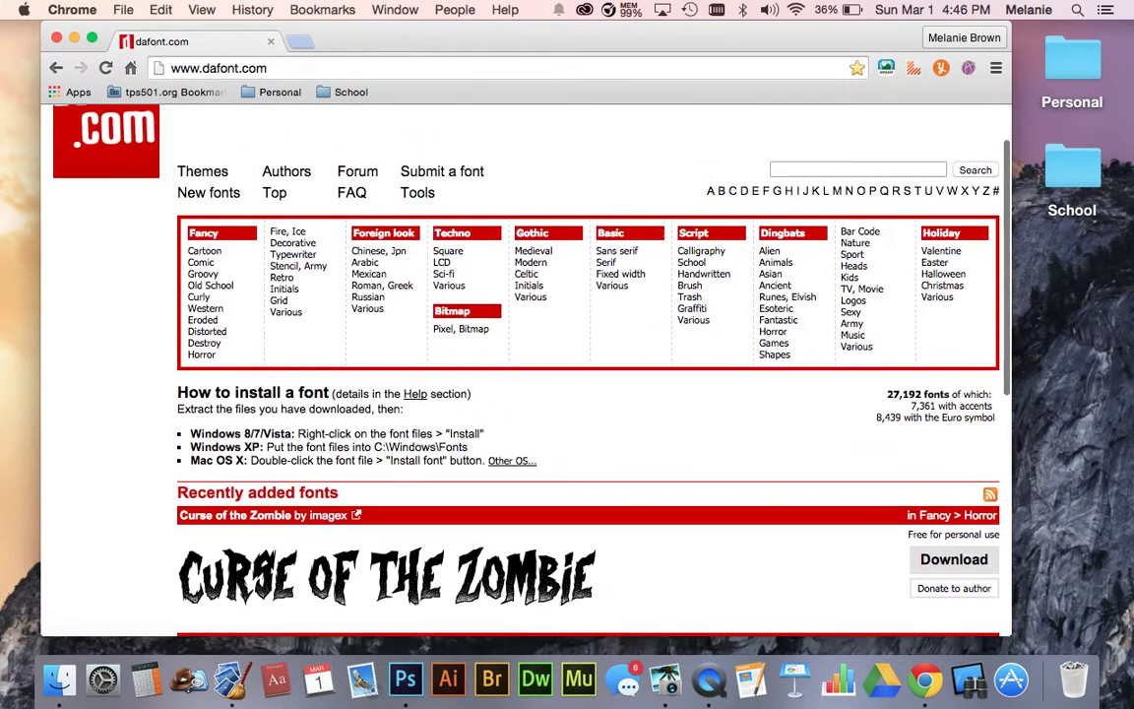
{"action": "scroll", "coordinate": [581, 364], "scroll_direction": "up", "scroll_amount": 1}
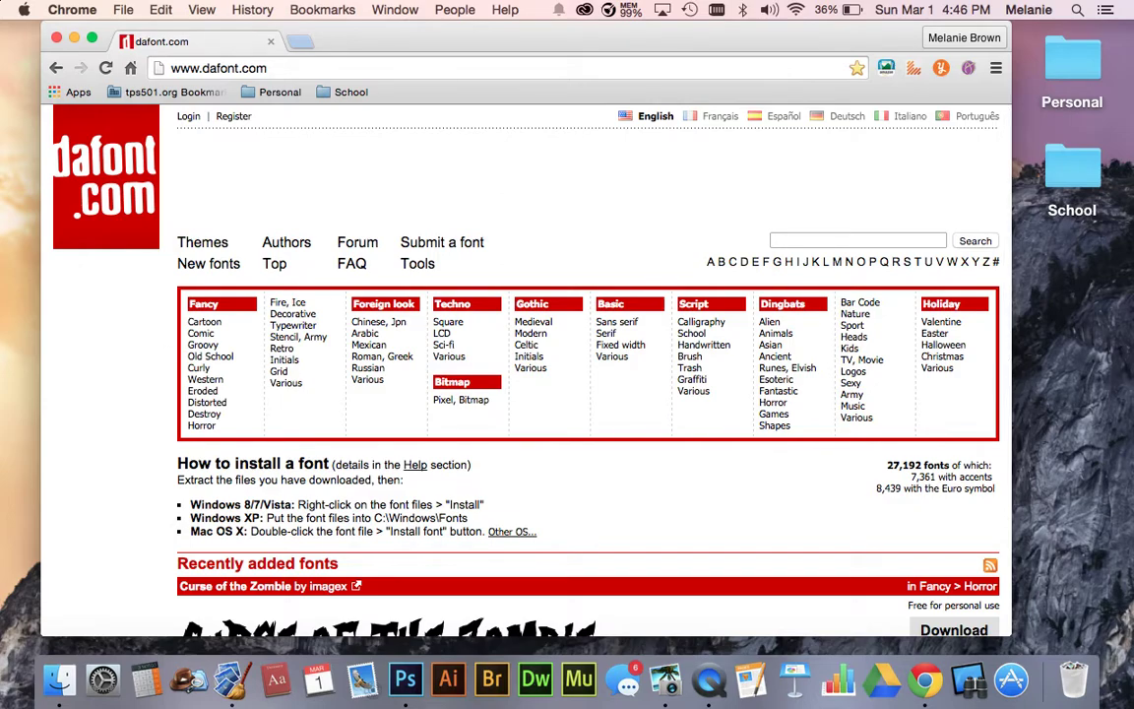
Download The Million Mile Man font from the Fancy > Cartoon category and extract its zip file to the desktop.
{"action": "left_click", "coordinate": [204, 322]}
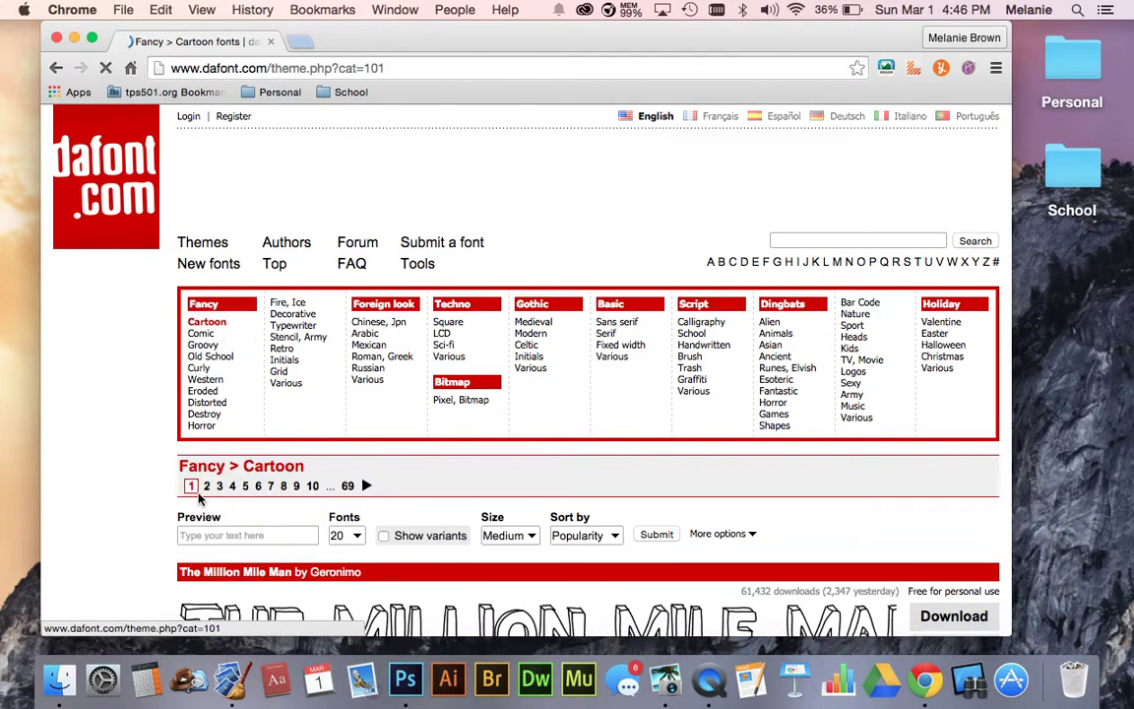
{"action": "scroll", "coordinate": [175, 496], "scroll_direction": "down", "scroll_amount": 3}
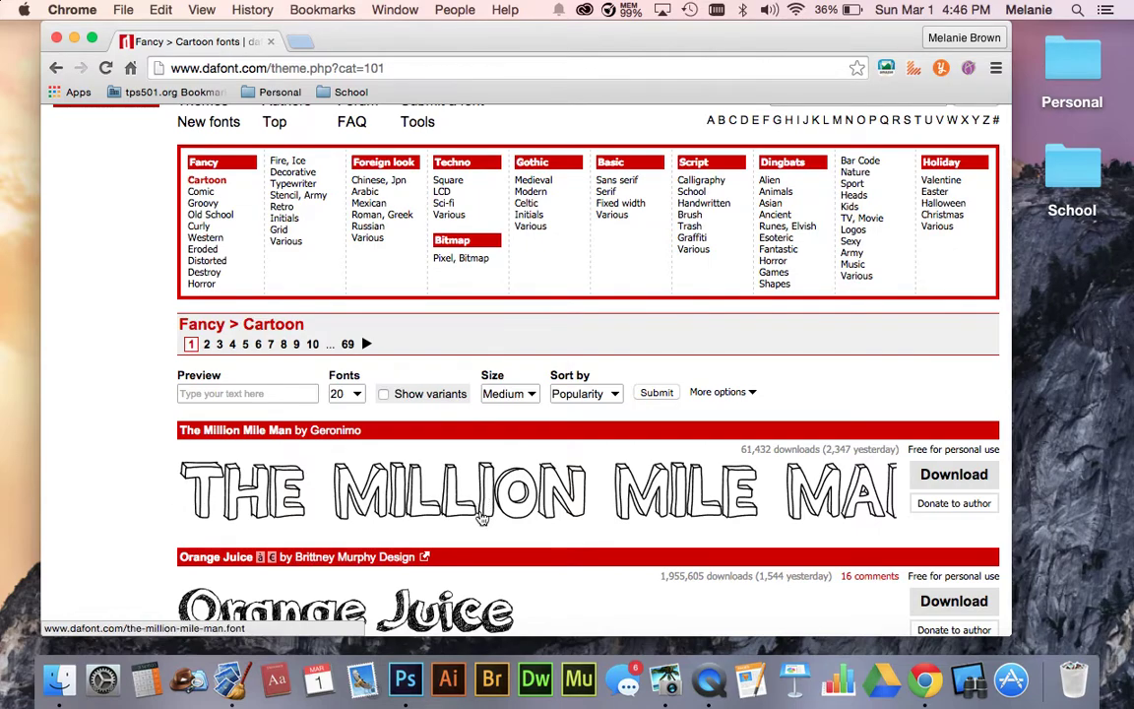
{"action": "left_click", "coordinate": [933, 477]}
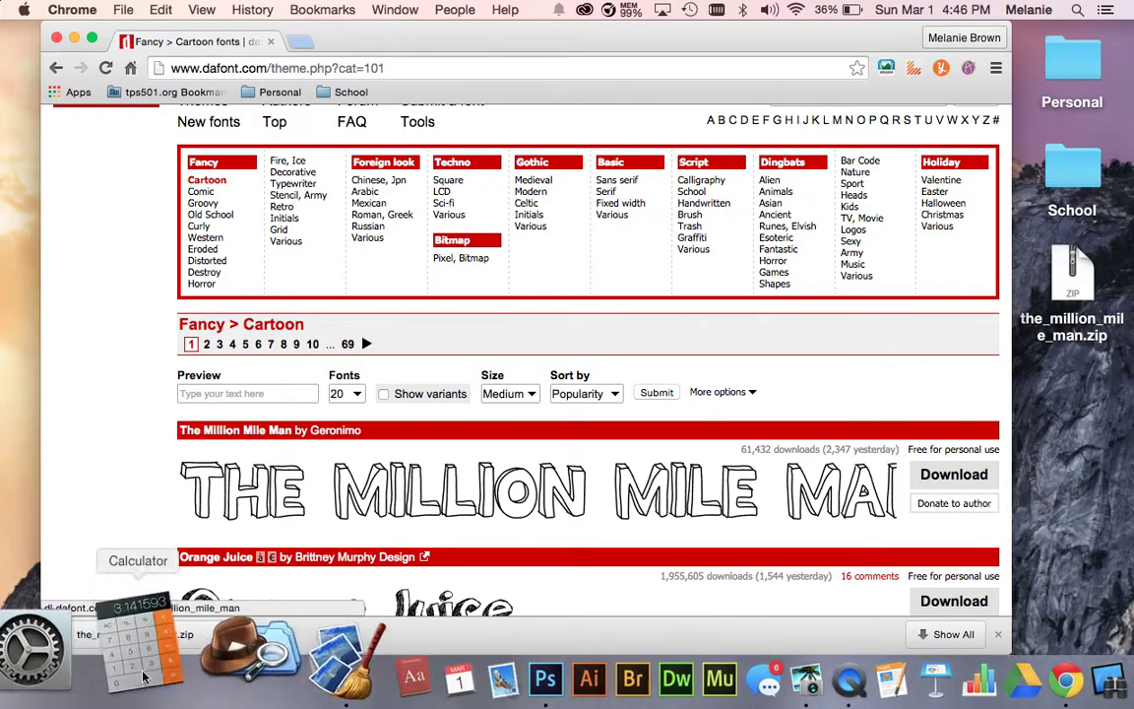
{"action": "left_click", "coordinate": [109, 634]}
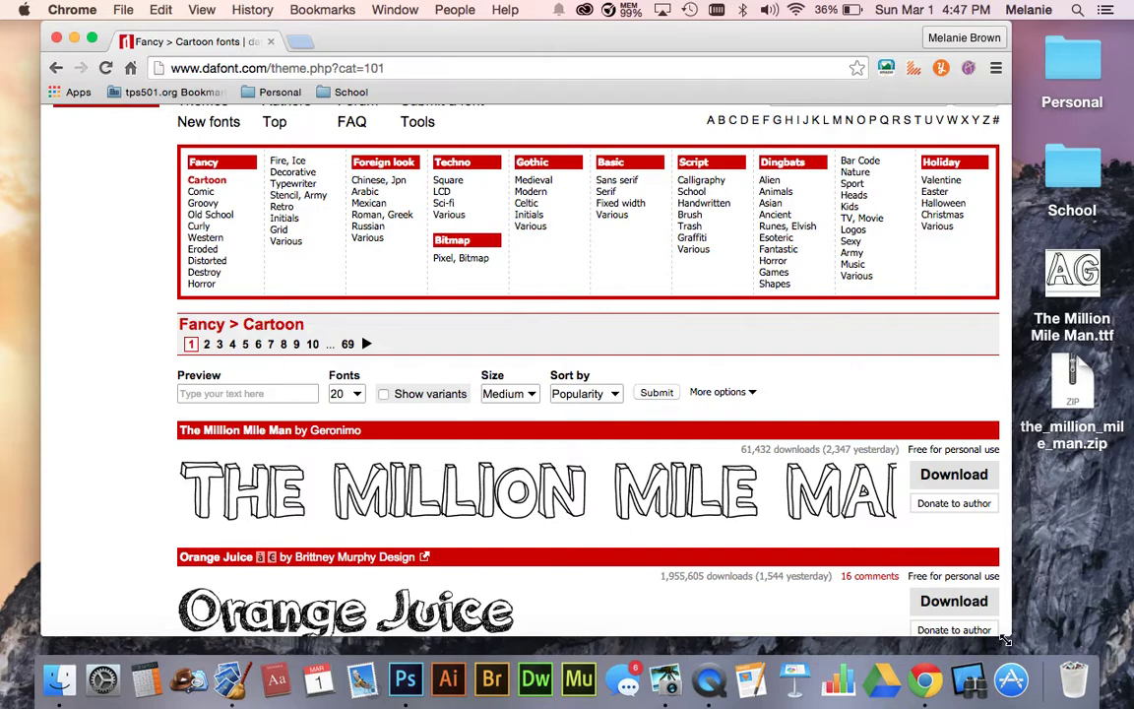
Resize the browser window slightly and look through the browser's list of downloaded files.
{"action": "left_click_drag", "start_coordinate": [1011, 644], "coordinate": [1036, 618]}
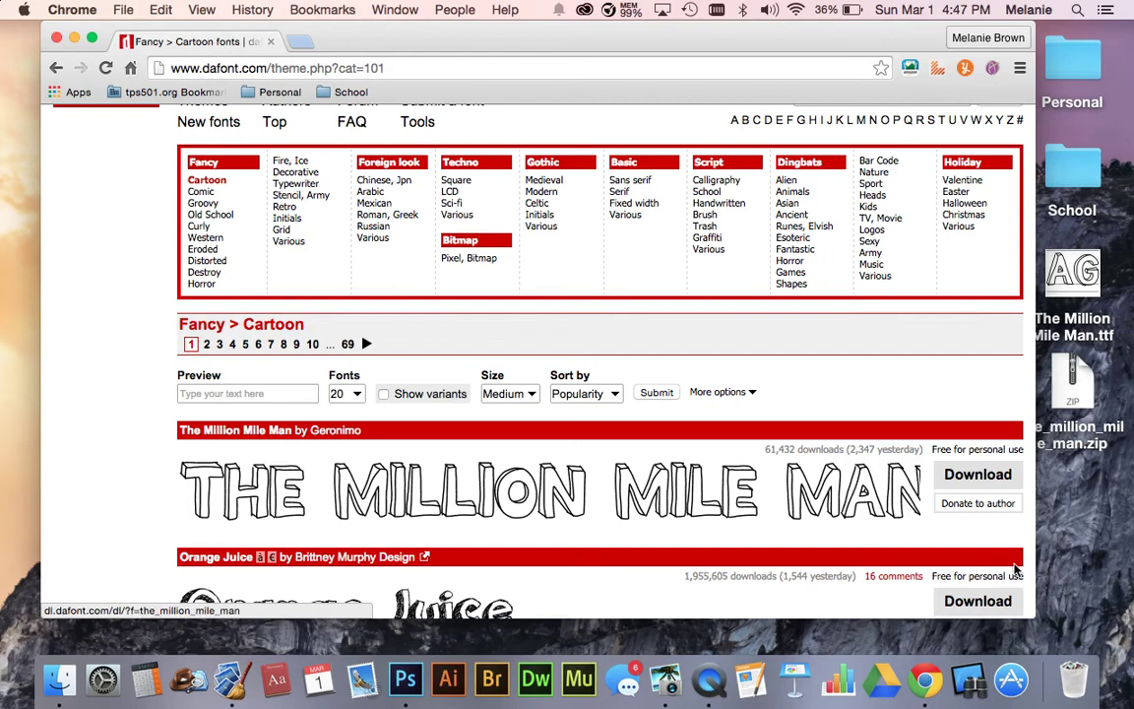
{"action": "left_click", "coordinate": [395, 10]}
{"action": "left_click", "coordinate": [410, 119]}
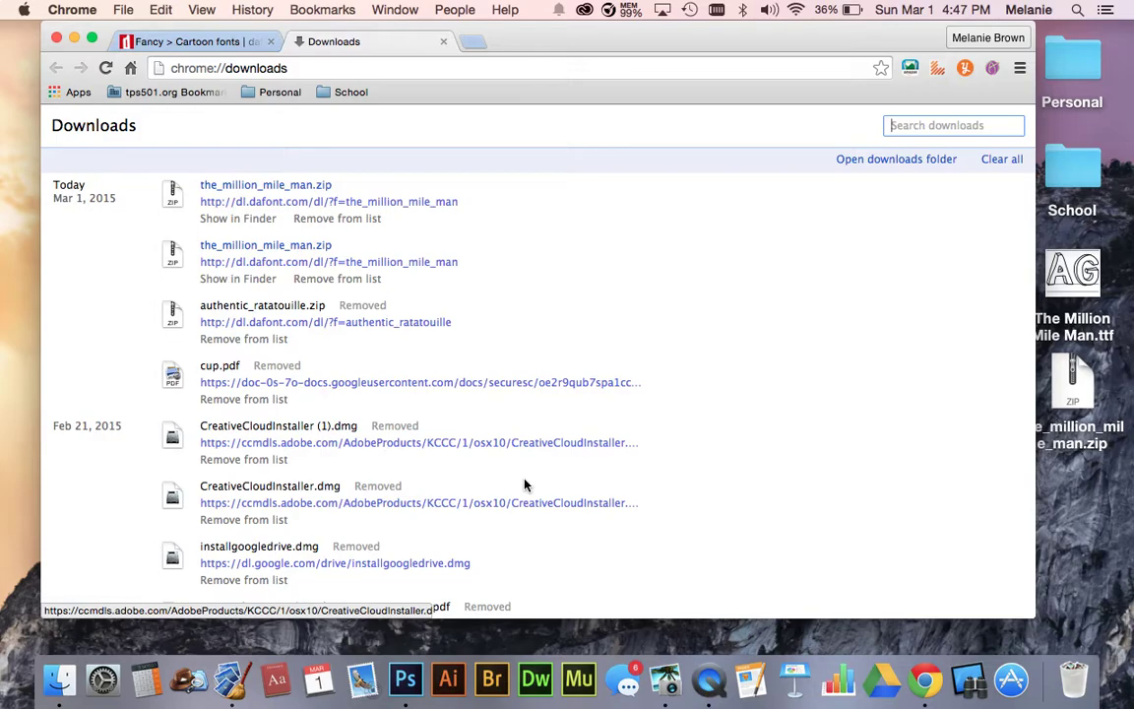
{"action": "scroll", "coordinate": [538, 364], "scroll_direction": "down", "scroll_amount": 6}
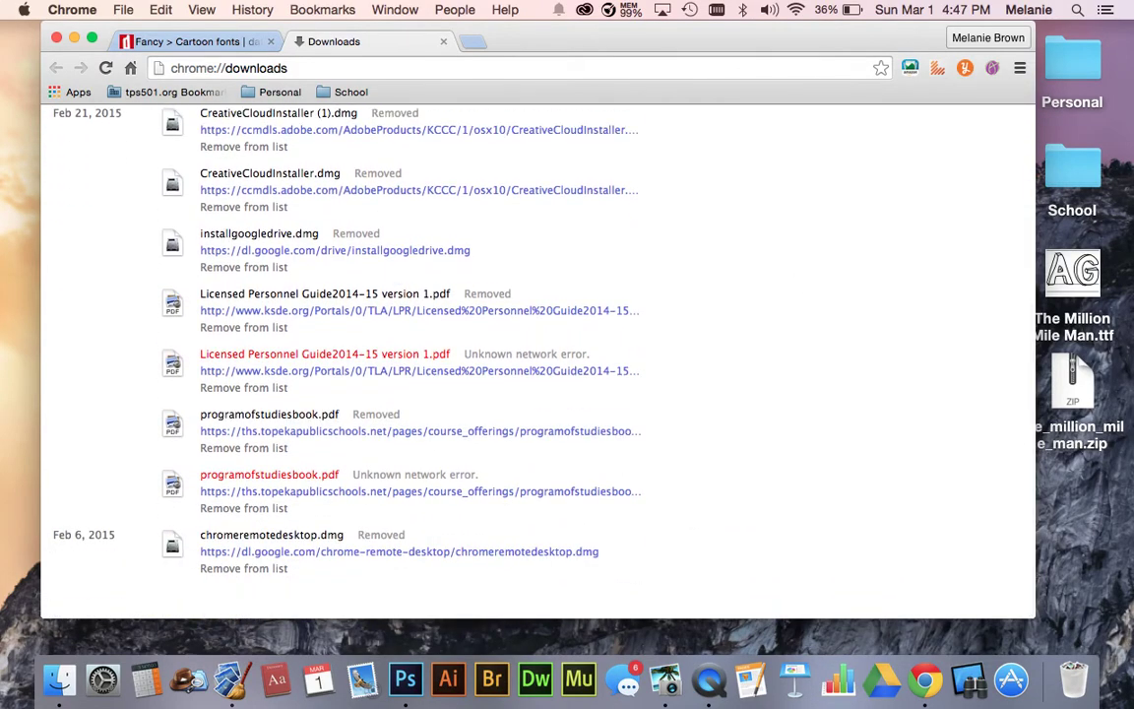
{"action": "scroll", "coordinate": [630, 419], "scroll_direction": "up", "scroll_amount": 6}
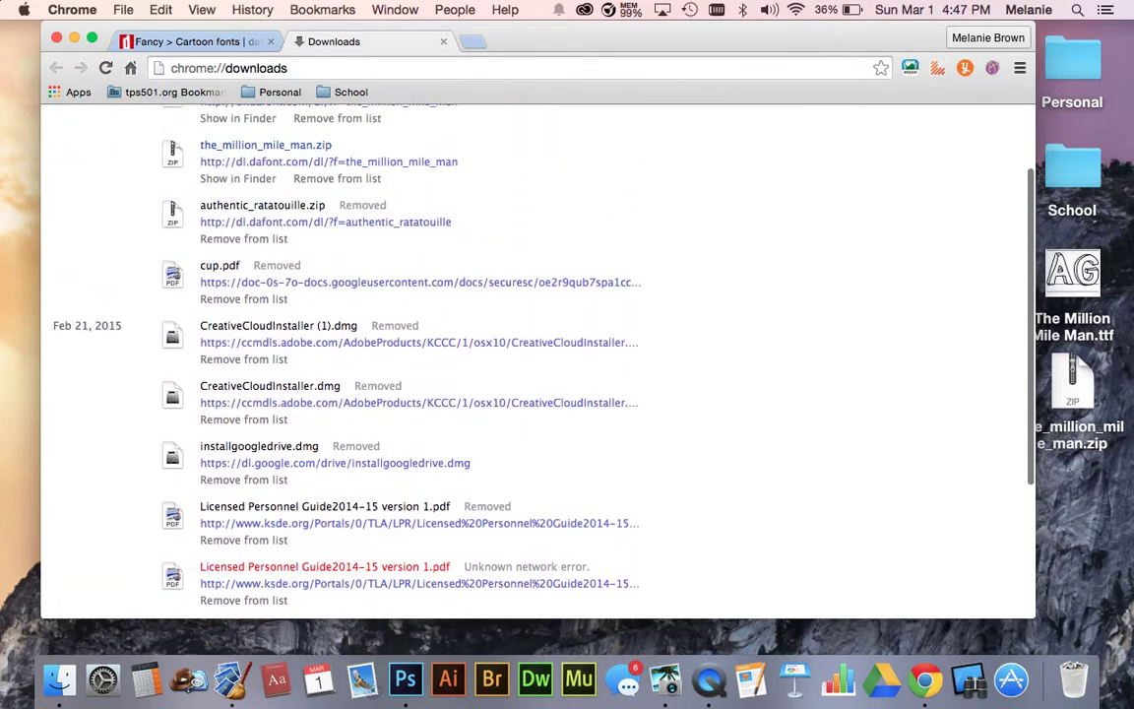
Return to the Cartoon fonts page, close the browser window and switch to the Finder desktop.
{"action": "left_click", "coordinate": [201, 41]}
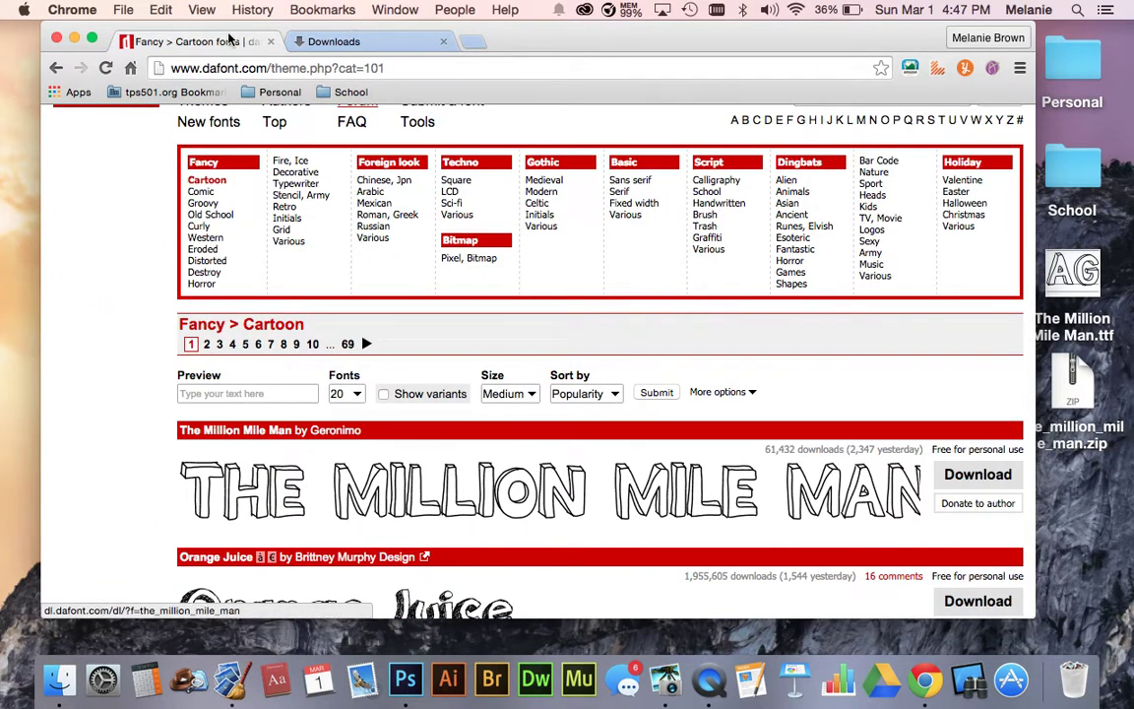
{"action": "left_click", "coordinate": [57, 37]}
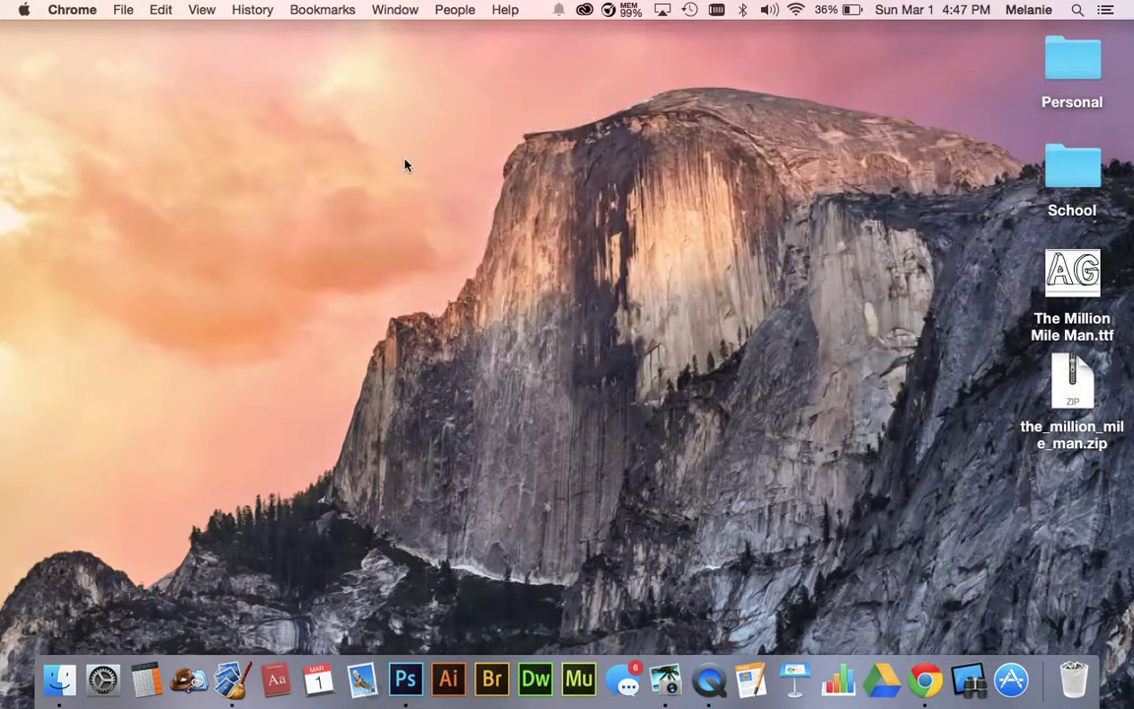
{"action": "left_click", "coordinate": [403, 165]}
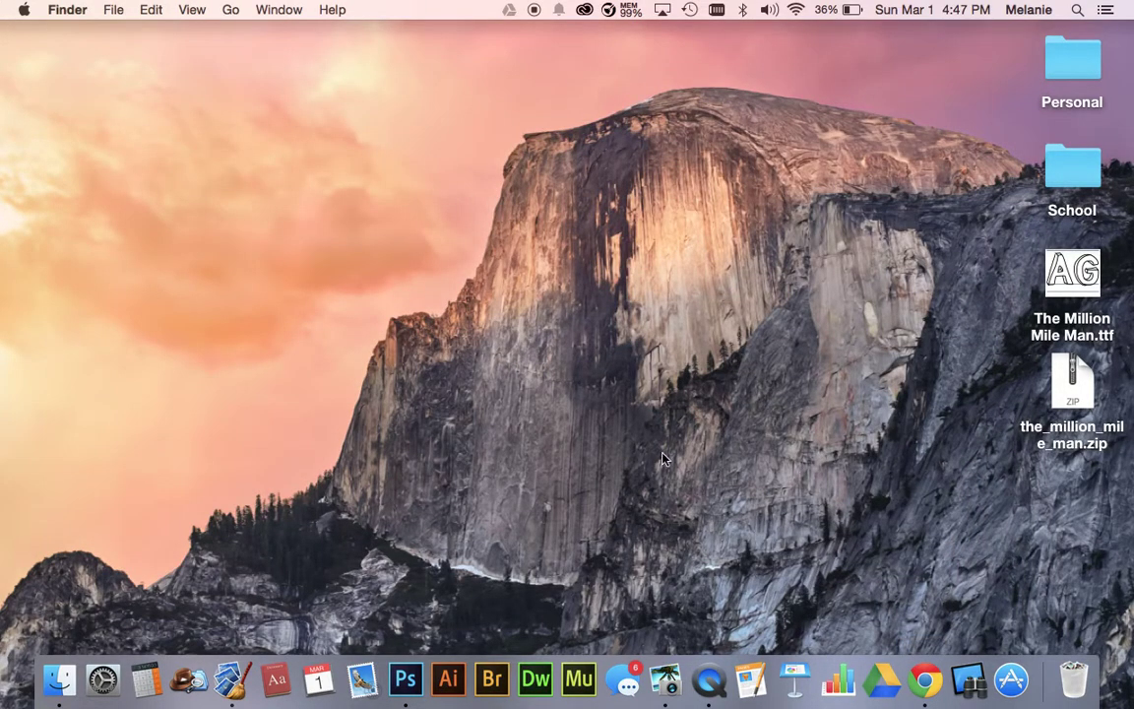
Open The Million Mile Man.ttf in Font Book and install it, including it despite the validation warning.
{"action": "left_click", "coordinate": [1080, 279]}
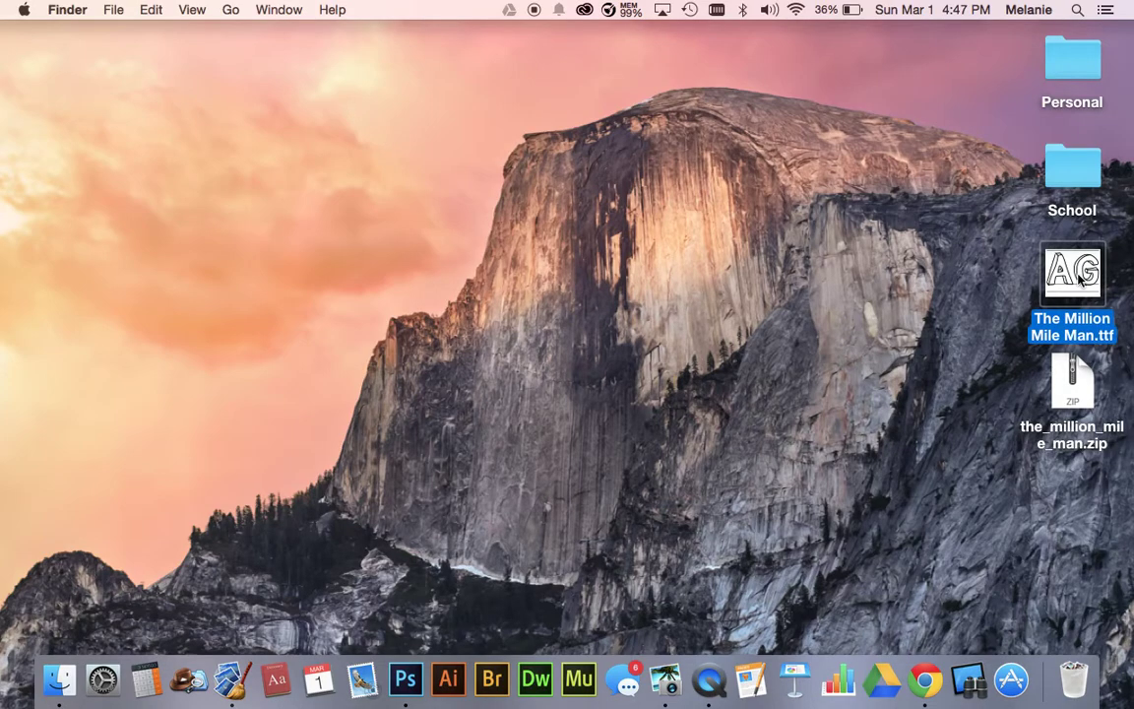
{"action": "double_click", "coordinate": [1079, 279]}
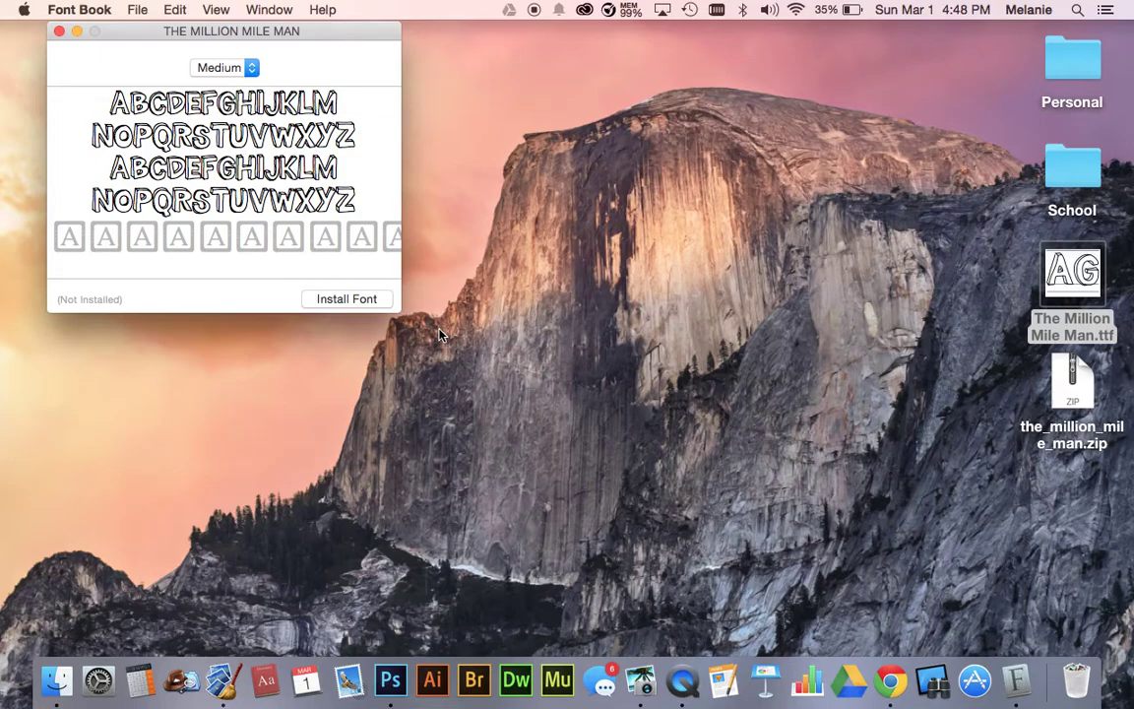
{"action": "left_click", "coordinate": [378, 300]}
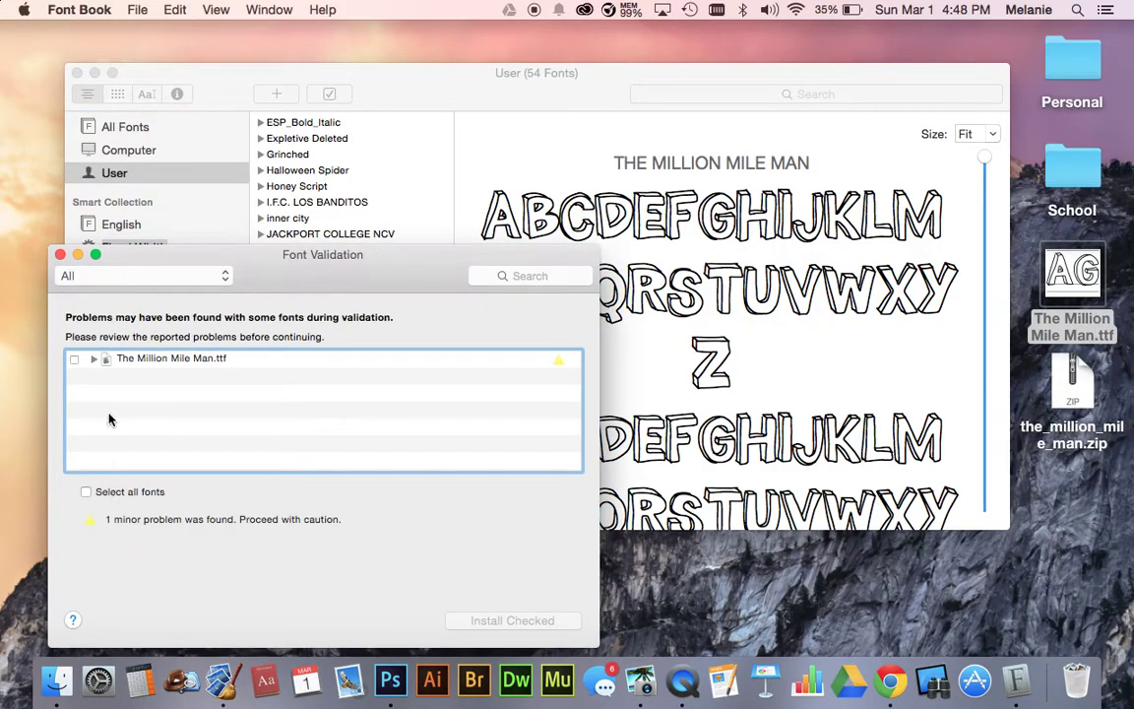
{"action": "left_click", "coordinate": [73, 359]}
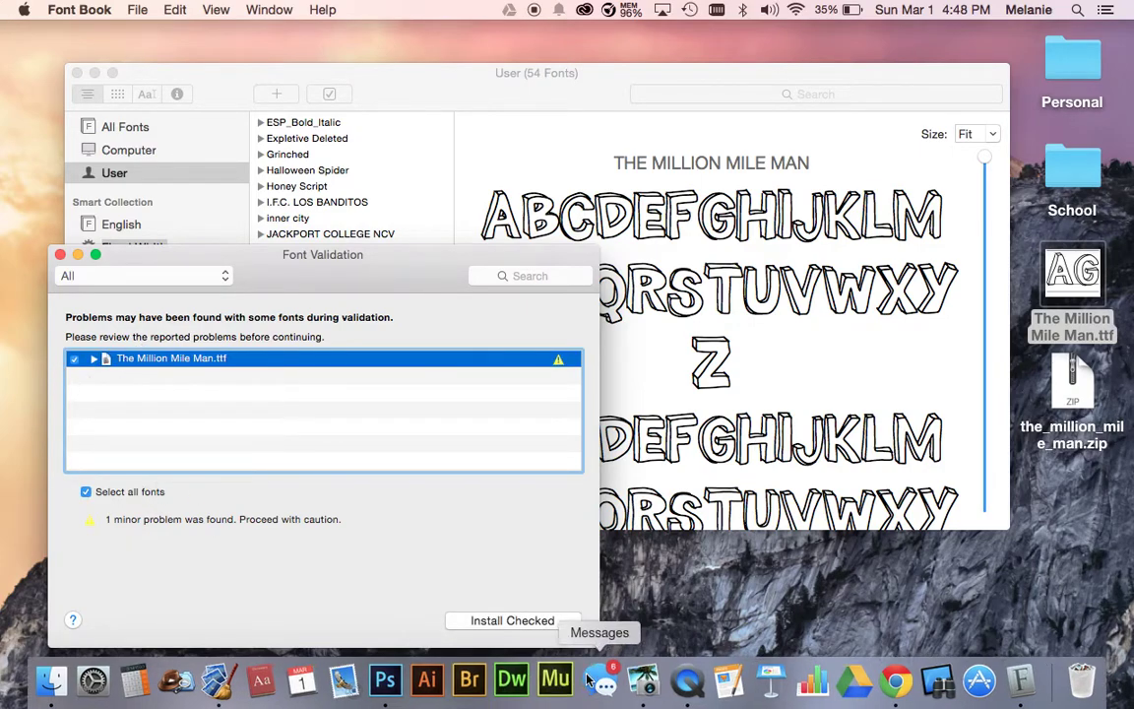
{"action": "left_click", "coordinate": [514, 620]}
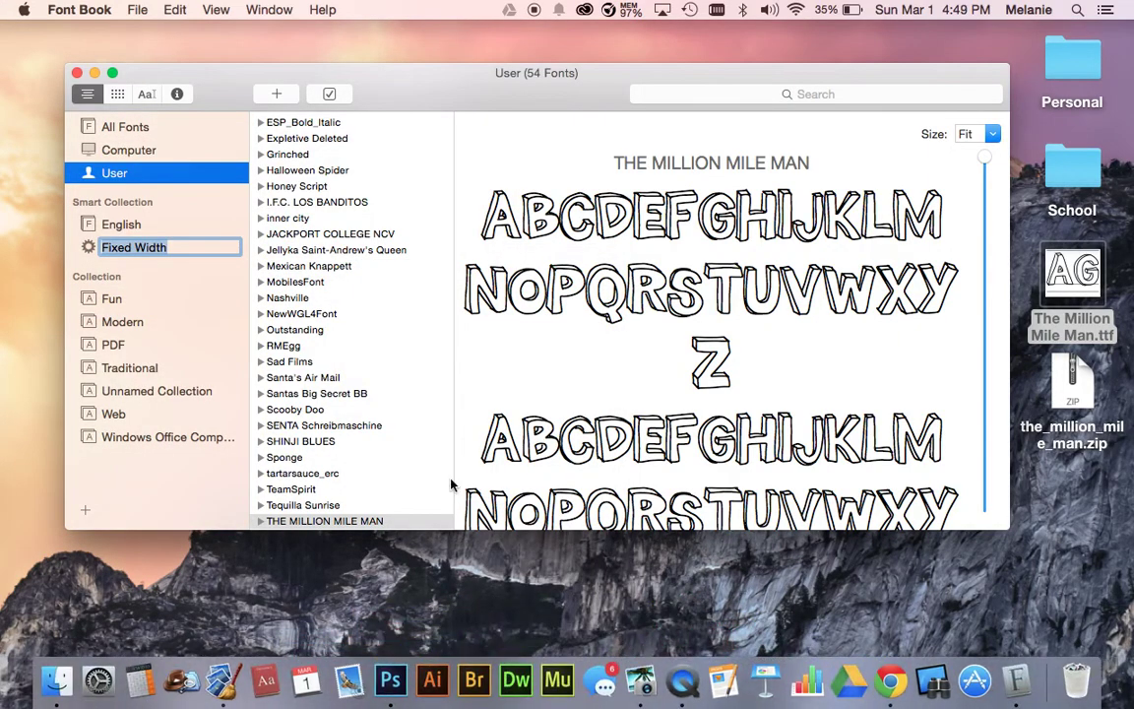
Browse the previews of the installed user fonts in Font Book, from TeamSpirit down to Waltograph and back up to Outstanding.
{"action": "left_click_drag", "start_coordinate": [448, 489], "coordinate": [349, 503]}
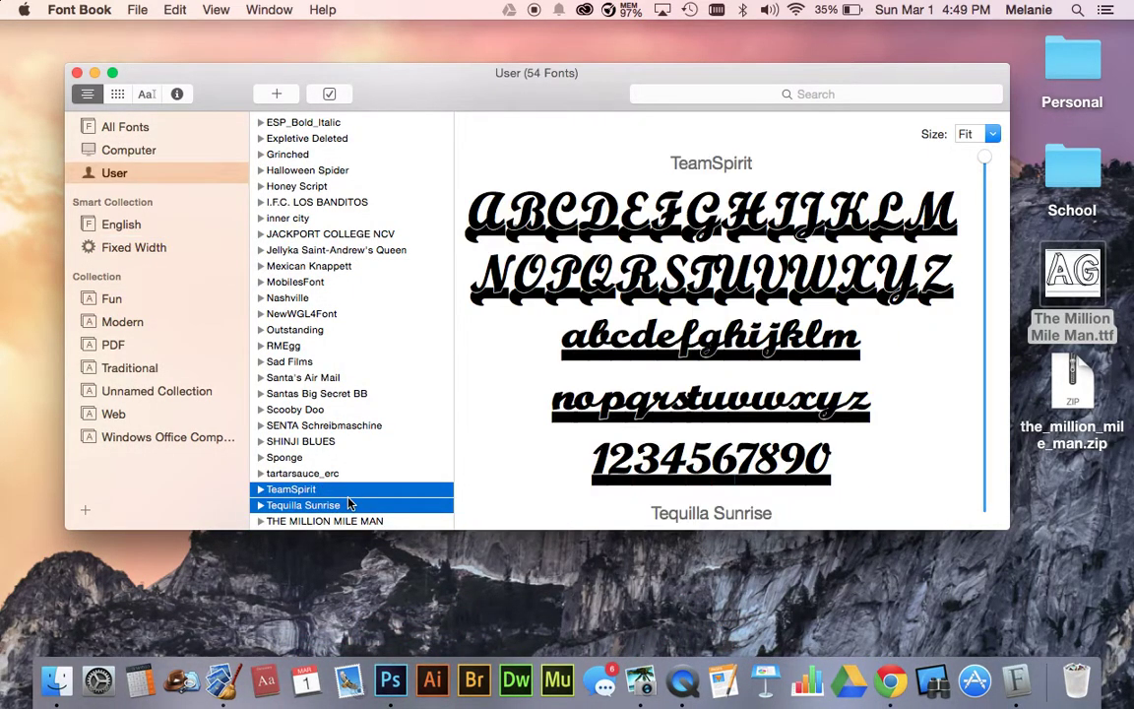
{"action": "key", "text": "Down"}
{"action": "key", "text": "Down"}
{"action": "key", "text": "Down"}
{"action": "key", "text": "Down"}
{"action": "key", "text": "Down"}
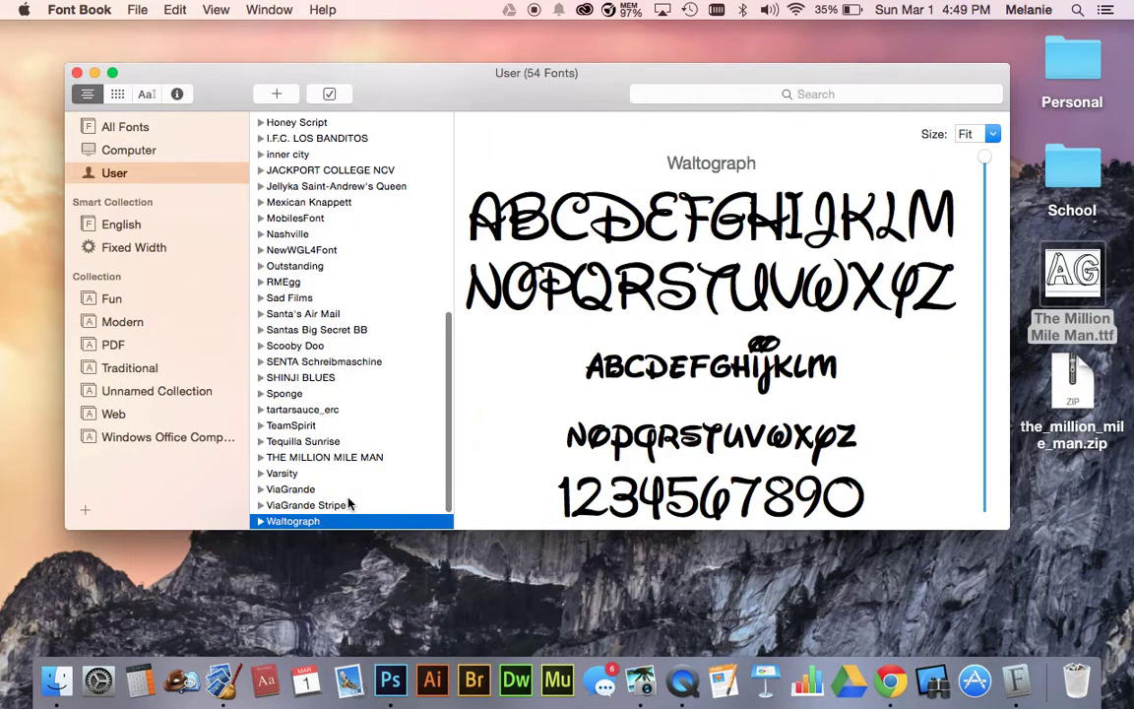
{"action": "key", "text": "Up"}
{"action": "key", "text": "Up"}
{"action": "key", "text": "Up"}
{"action": "key", "text": "Up"}
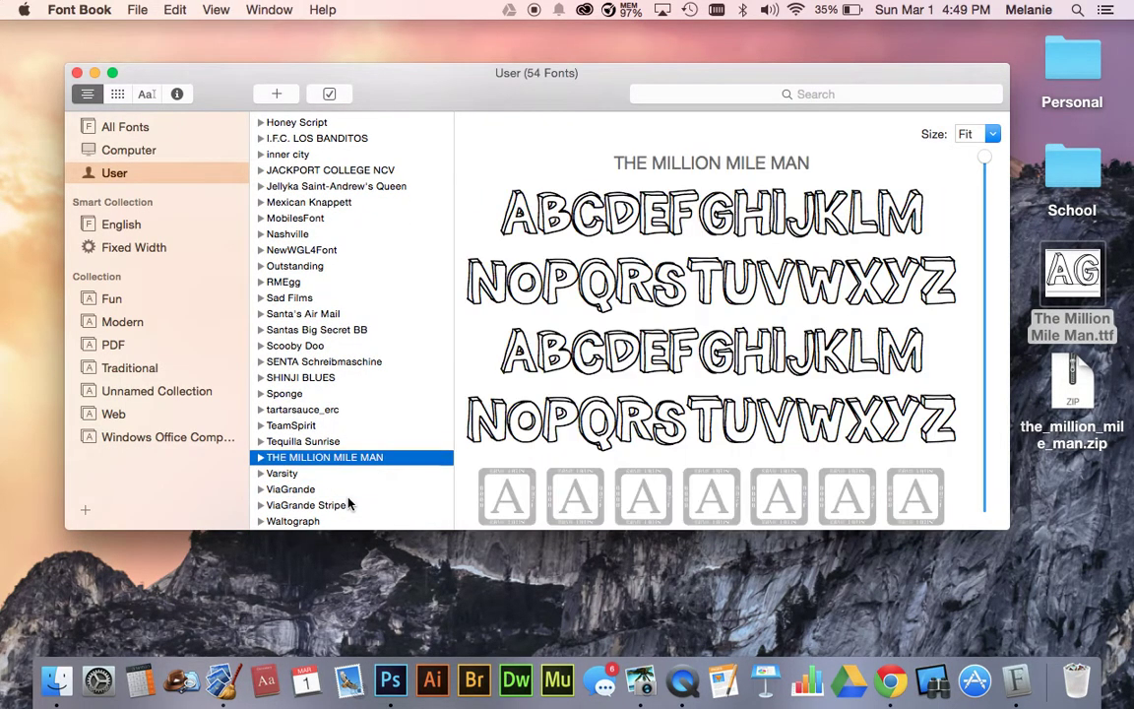
{"action": "key", "text": "Up"}
{"action": "key", "text": "Up"}
{"action": "key", "text": "Up"}
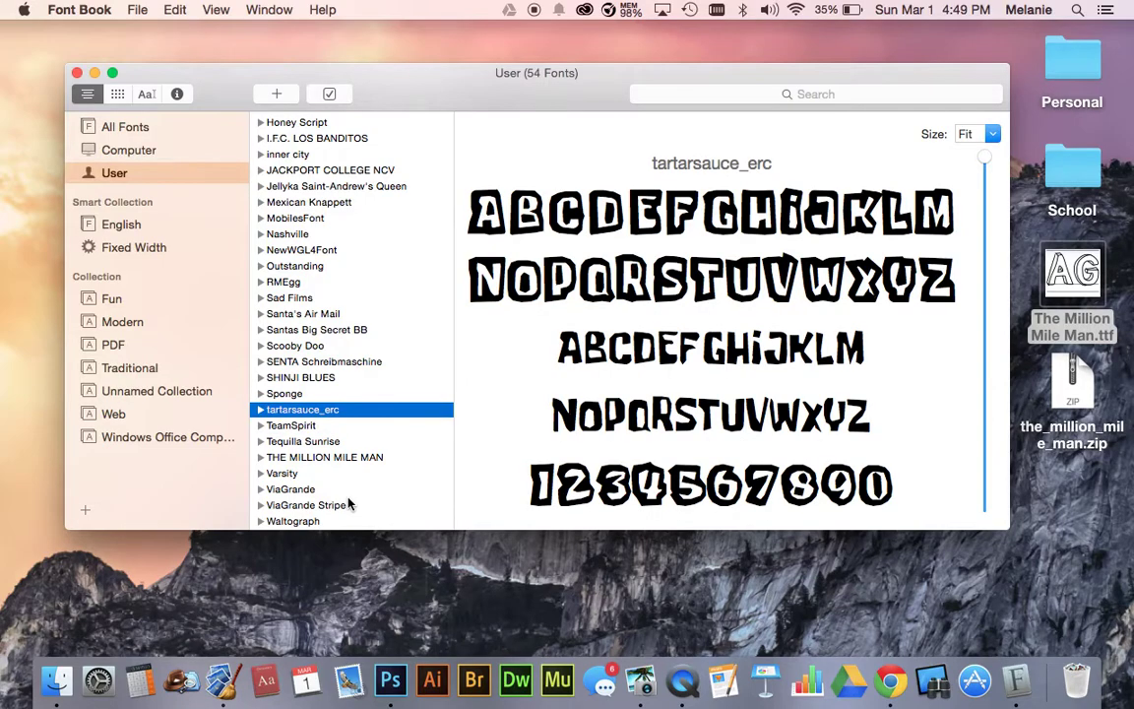
{"action": "key", "text": "Up"}
{"action": "key", "text": "Up"}
{"action": "key", "text": "Up"}
{"action": "key", "text": "Up"}
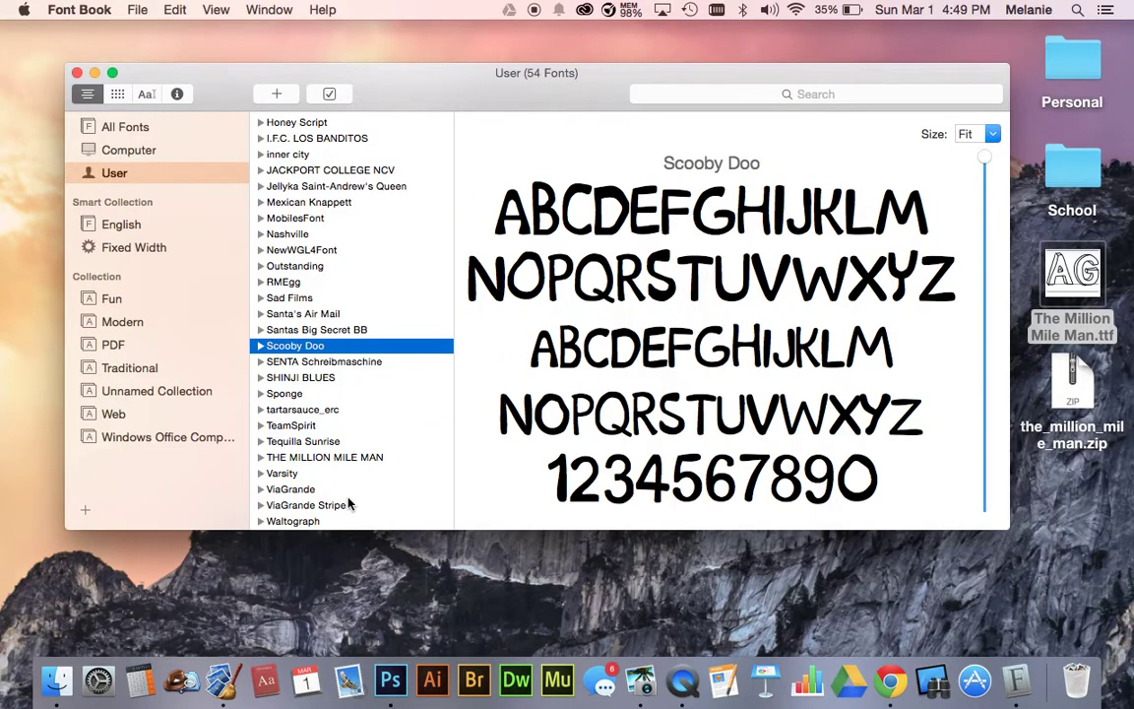
{"action": "key", "text": "Up"}
{"action": "key", "text": "Up"}
{"action": "key", "text": "Up"}
{"action": "key", "text": "Up"}
{"action": "key", "text": "Up"}
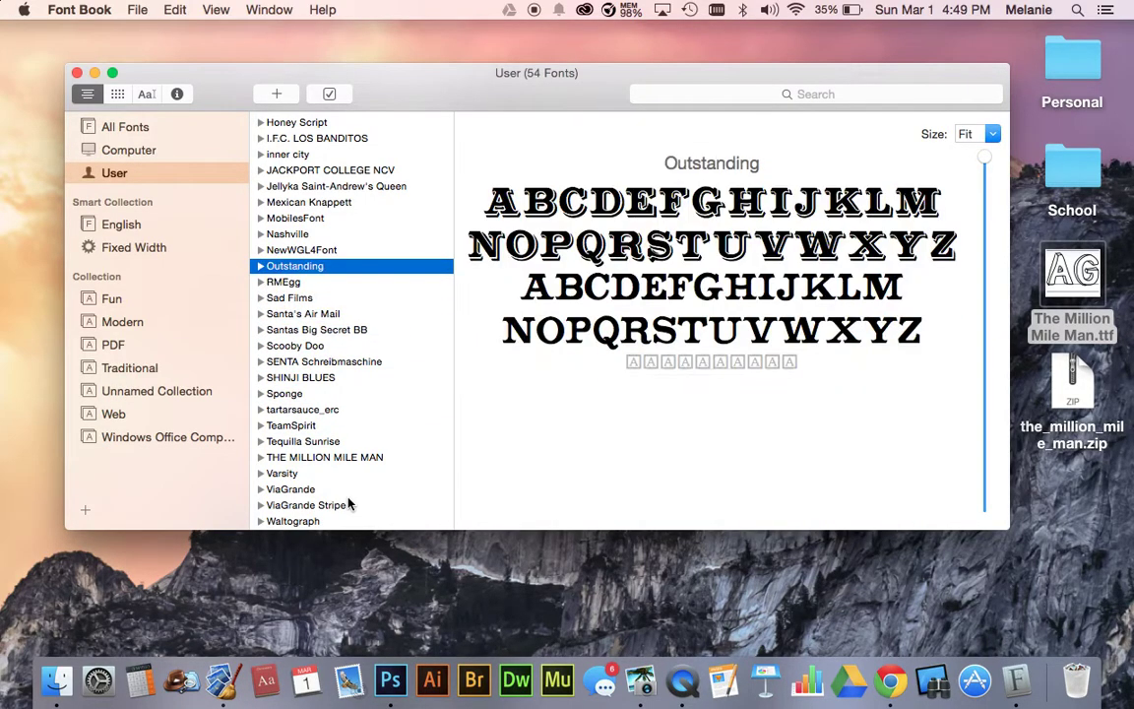
Browse the user font previews from NewWGL4Font up to JACKPORT COLLEGE NCV, and return to the THE MILLION MILE MAN preview.
{"action": "key", "text": "Up"}
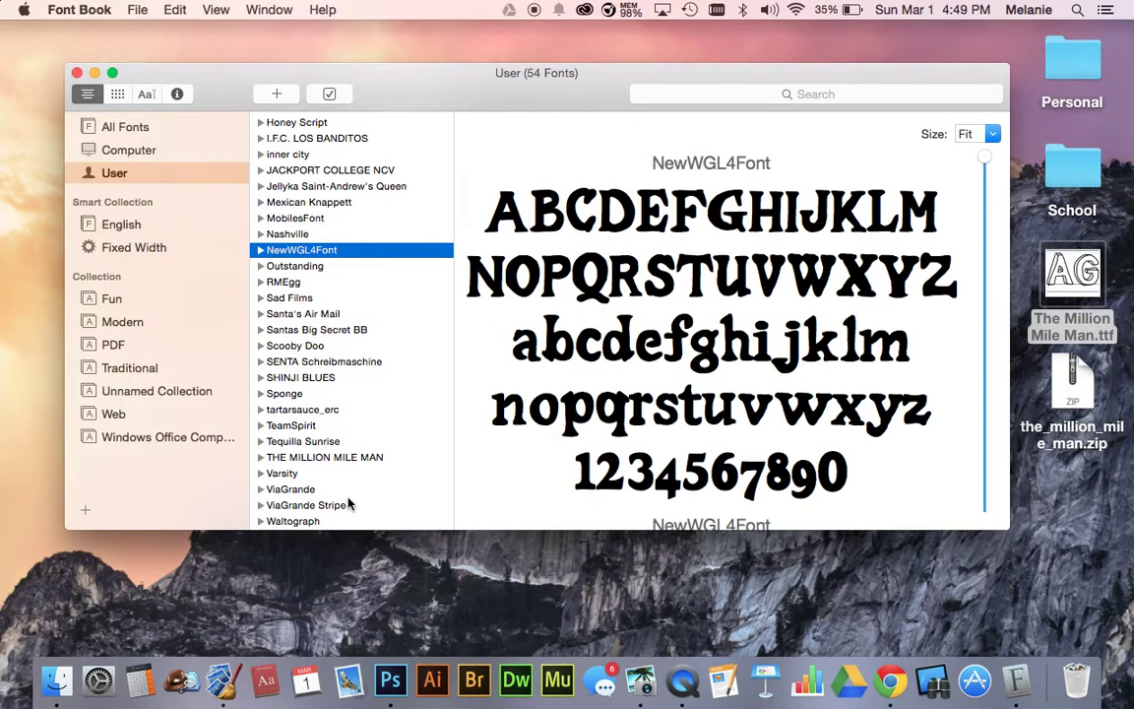
{"action": "key", "text": "Up"}
{"action": "key", "text": "Up"}
{"action": "key", "text": "Up"}
{"action": "key", "text": "Up"}
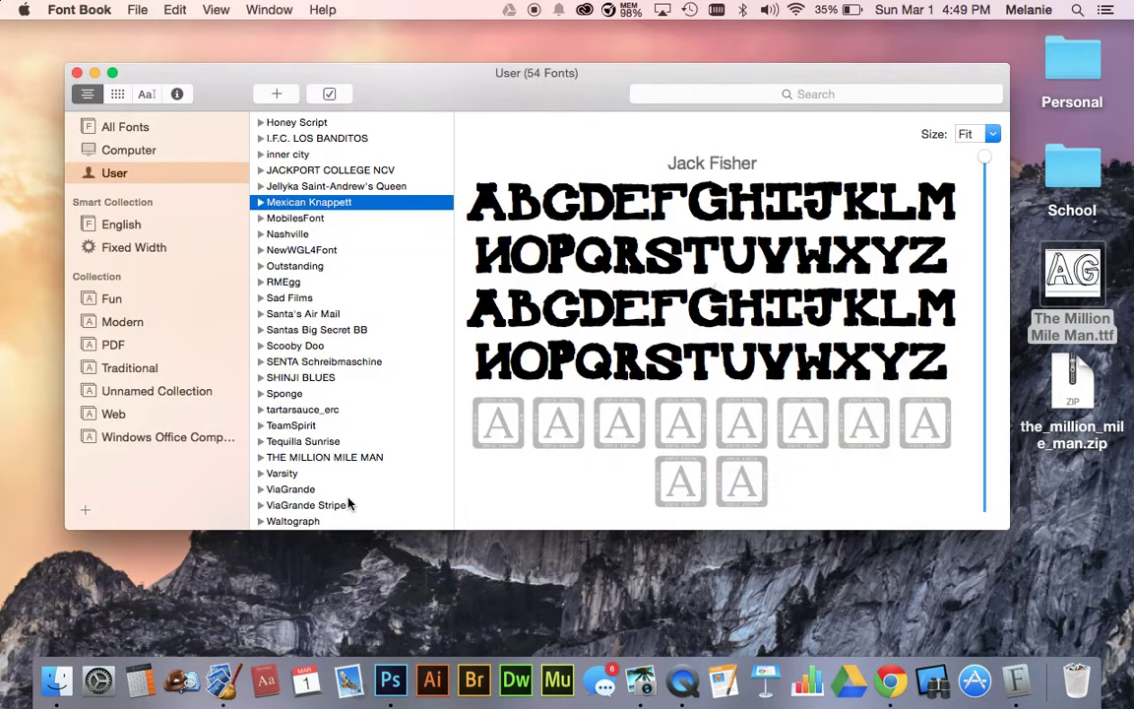
{"action": "key", "text": "Up"}
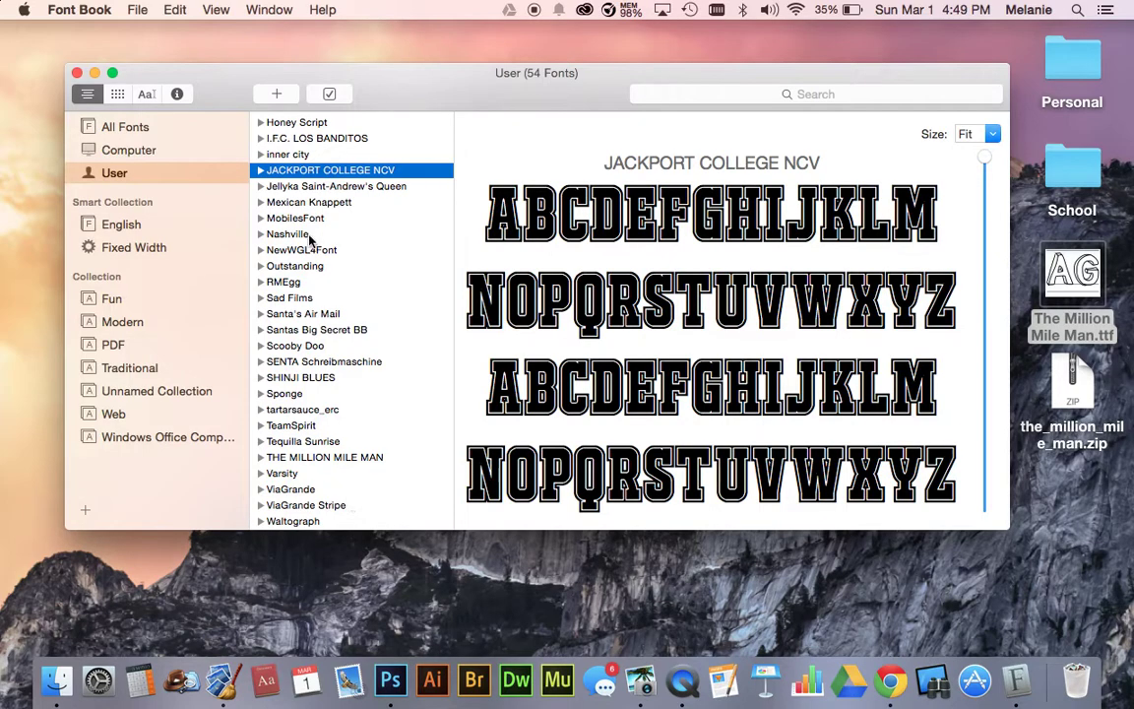
{"action": "left_click", "coordinate": [313, 489]}
{"action": "left_click", "coordinate": [313, 462]}
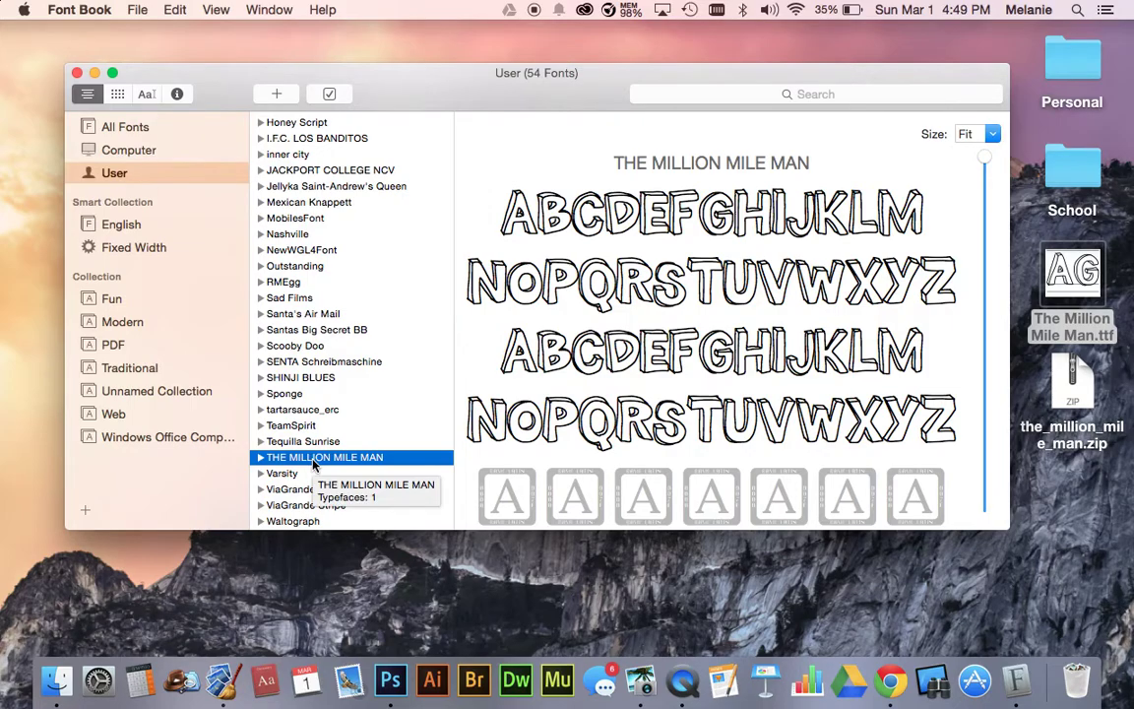
Minimize Font Book, switch to Photoshop and draw a paragraph text box about 7.7 by 2.9 inches on the canvas with the Type tool.
{"action": "left_click", "coordinate": [96, 72]}
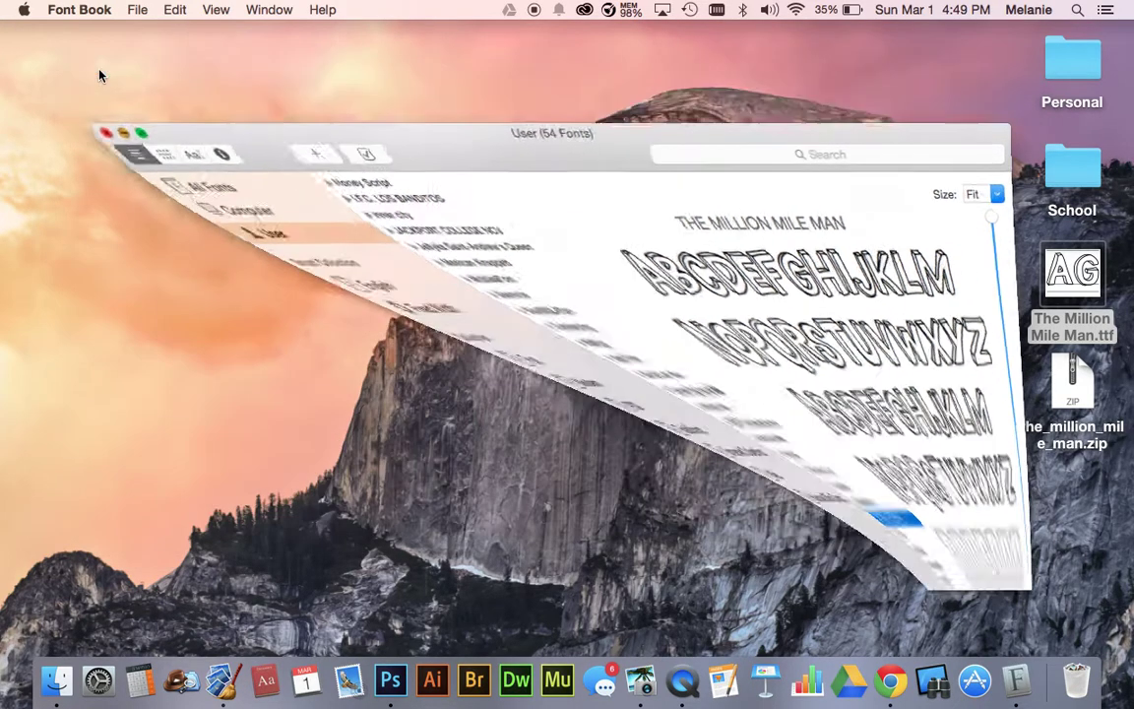
{"action": "left_click", "coordinate": [394, 680]}
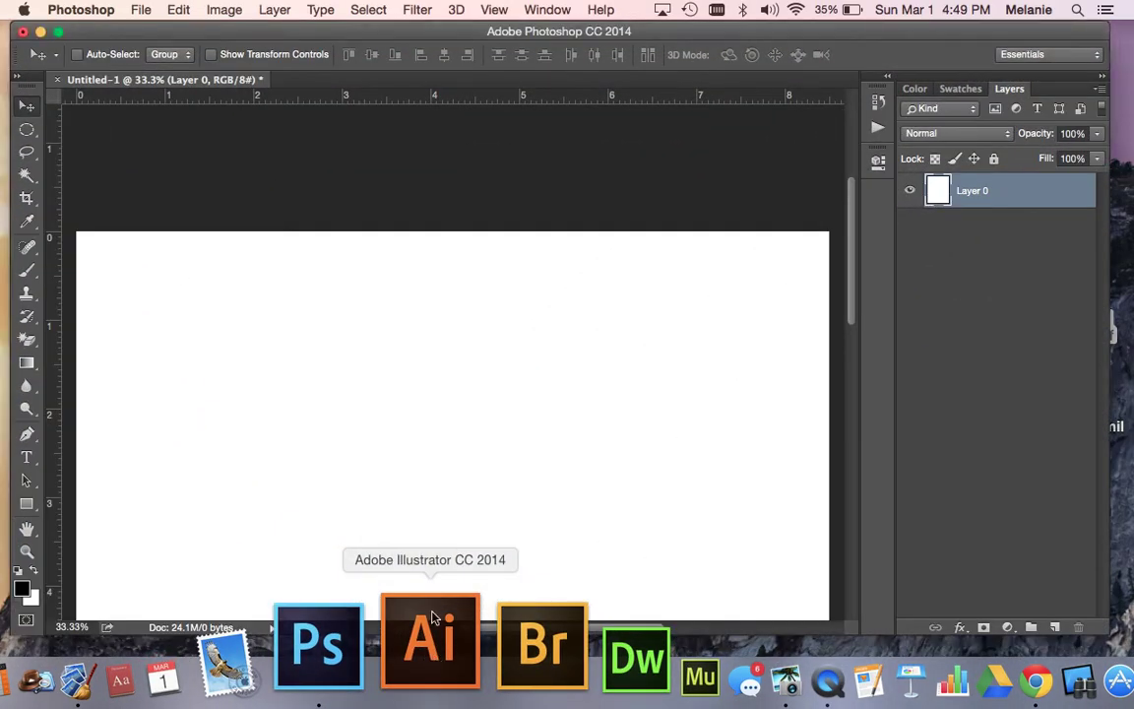
{"action": "left_click", "coordinate": [28, 458]}
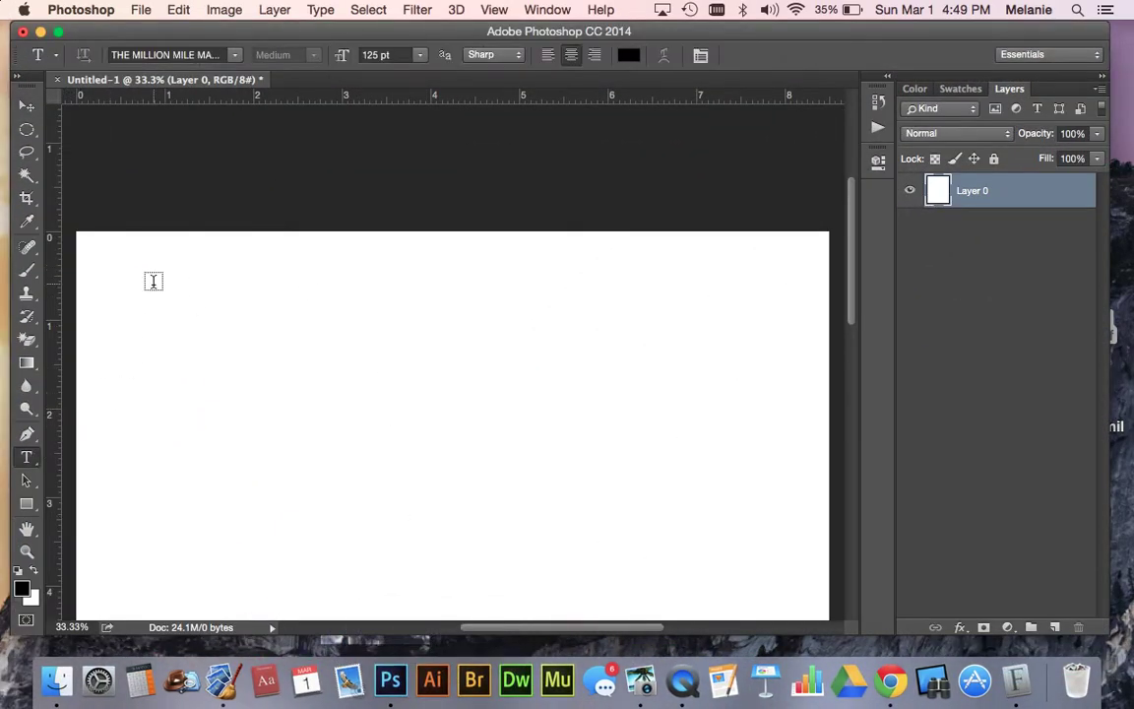
{"action": "left_click_drag", "start_coordinate": [105, 276], "coordinate": [785, 536]}
Try Superclarendon Light Italic for the text box, and set the font to THE MILLION MILE MAN Medium by searching for "the mill".
{"action": "left_click", "coordinate": [235, 55]}
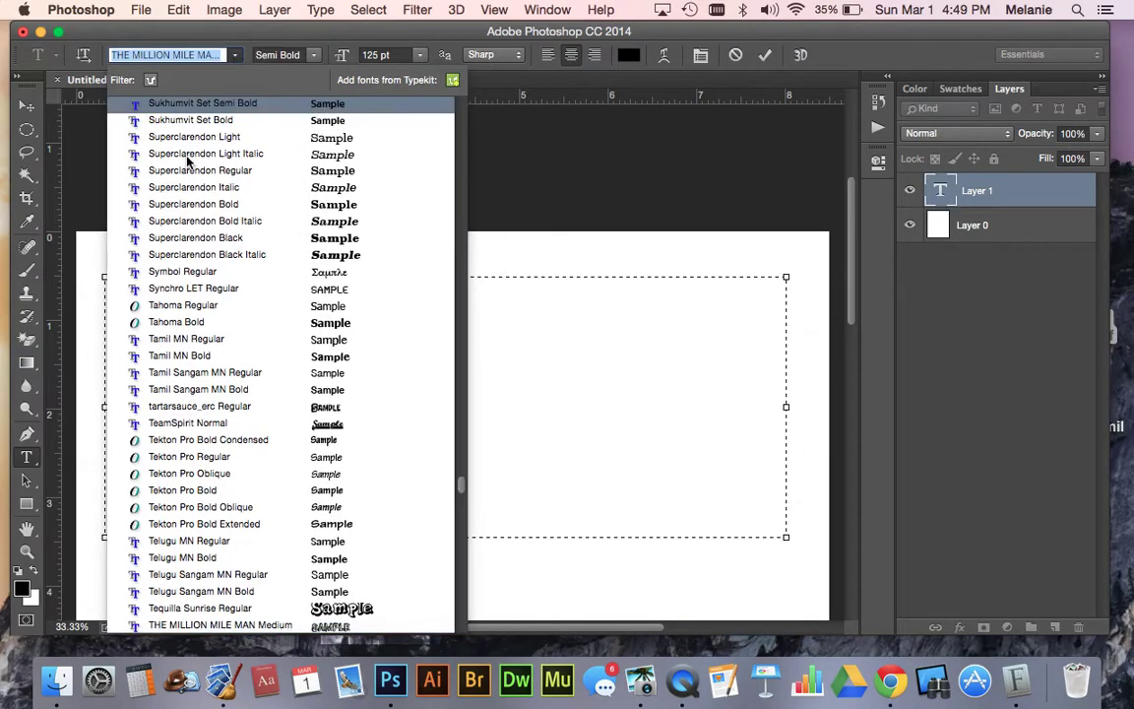
{"action": "left_click", "coordinate": [197, 151]}
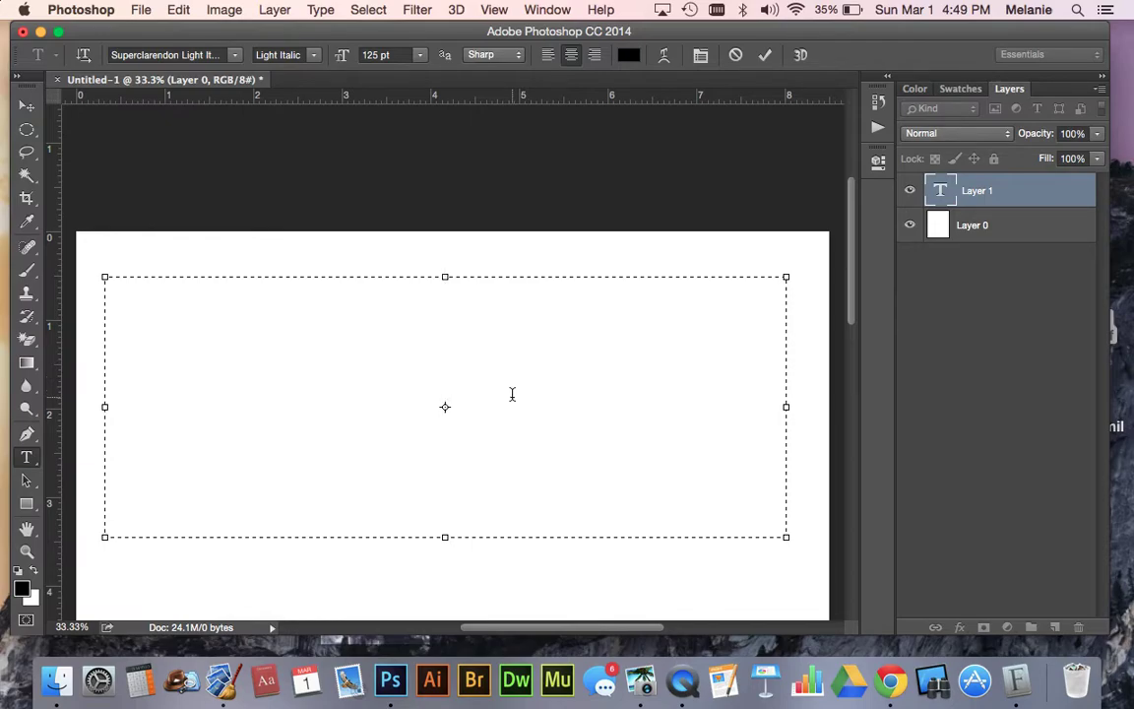
{"action": "left_click", "coordinate": [236, 57]}
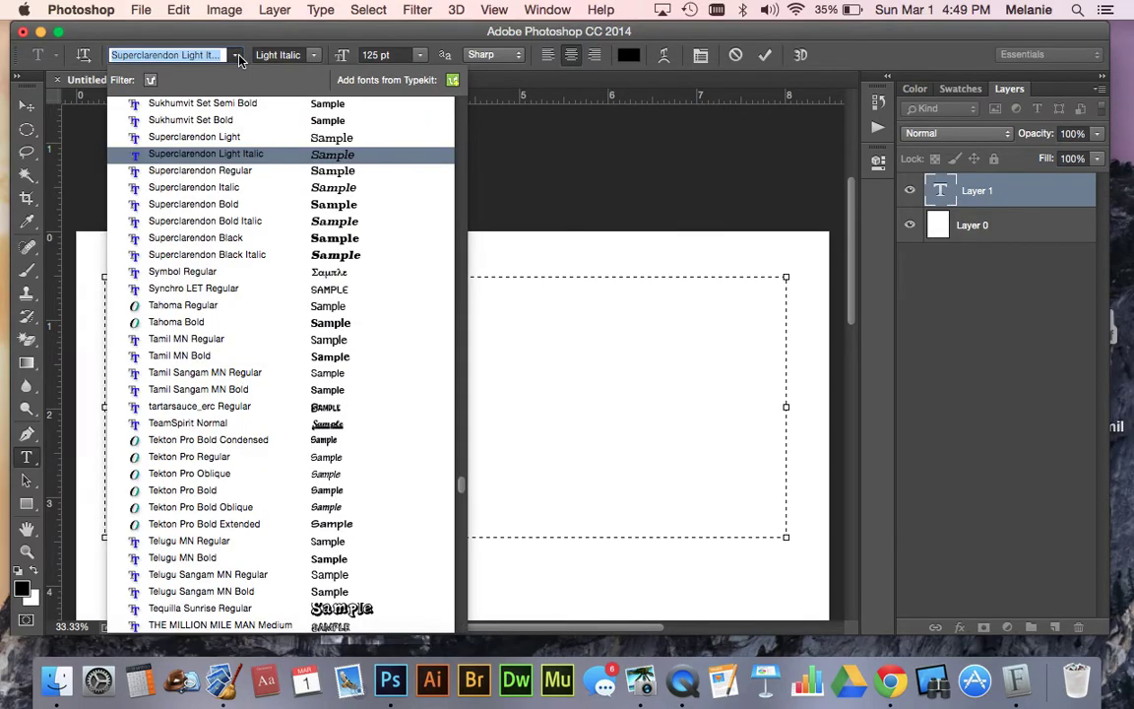
{"action": "type", "text": "the mill"}
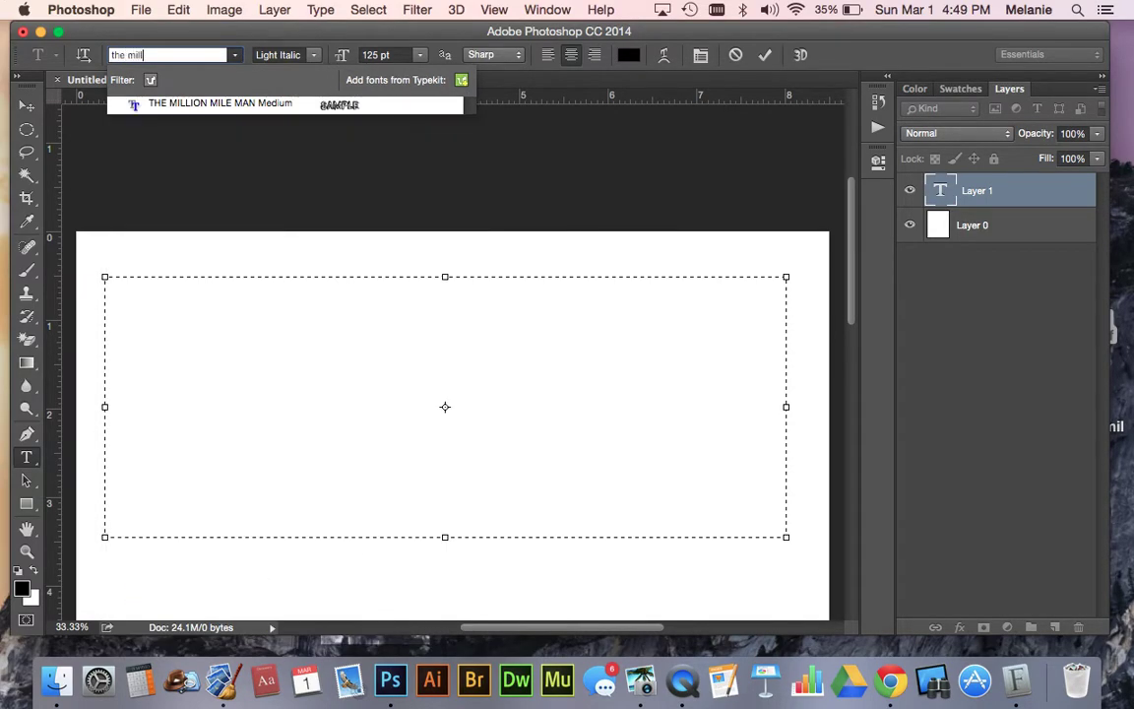
{"action": "left_click", "coordinate": [221, 106]}
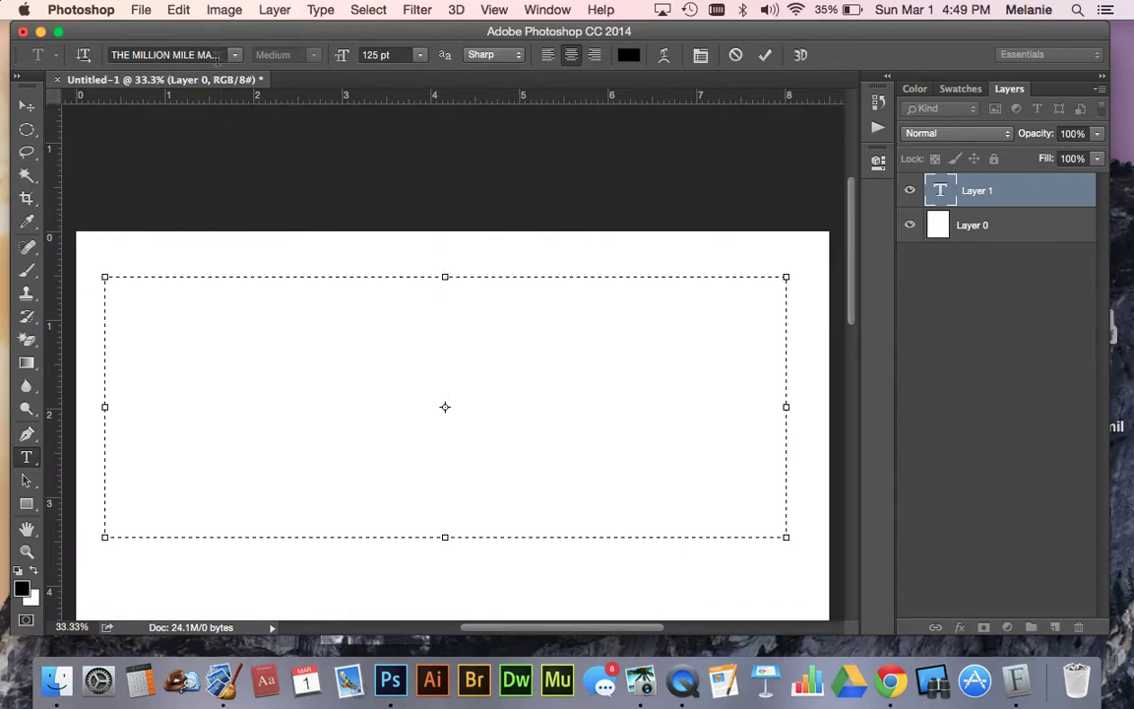
{"action": "left_click", "coordinate": [236, 56]}
{"action": "left_click", "coordinate": [235, 56]}
Enter the surname in capitals, shorten the text box to about 1.6 inches high and commit the text.
{"action": "type", "text": "BROWN"}
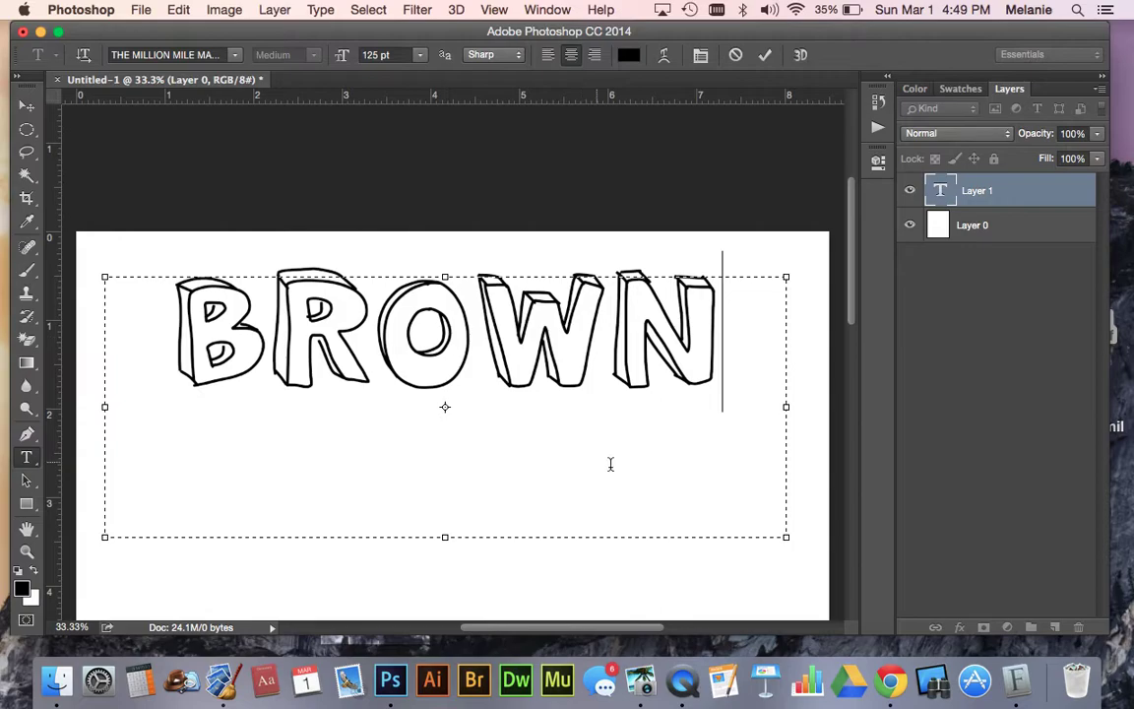
{"action": "left_click_drag", "start_coordinate": [786, 536], "coordinate": [780, 424]}
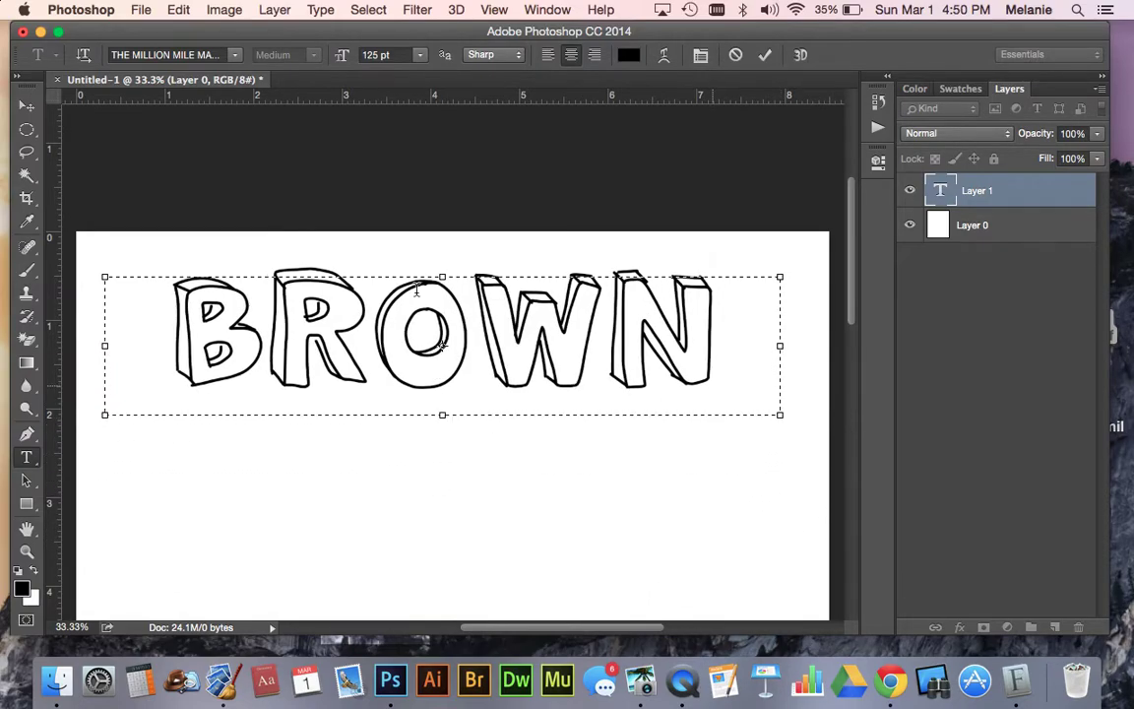
{"action": "left_click", "coordinate": [26, 106]}
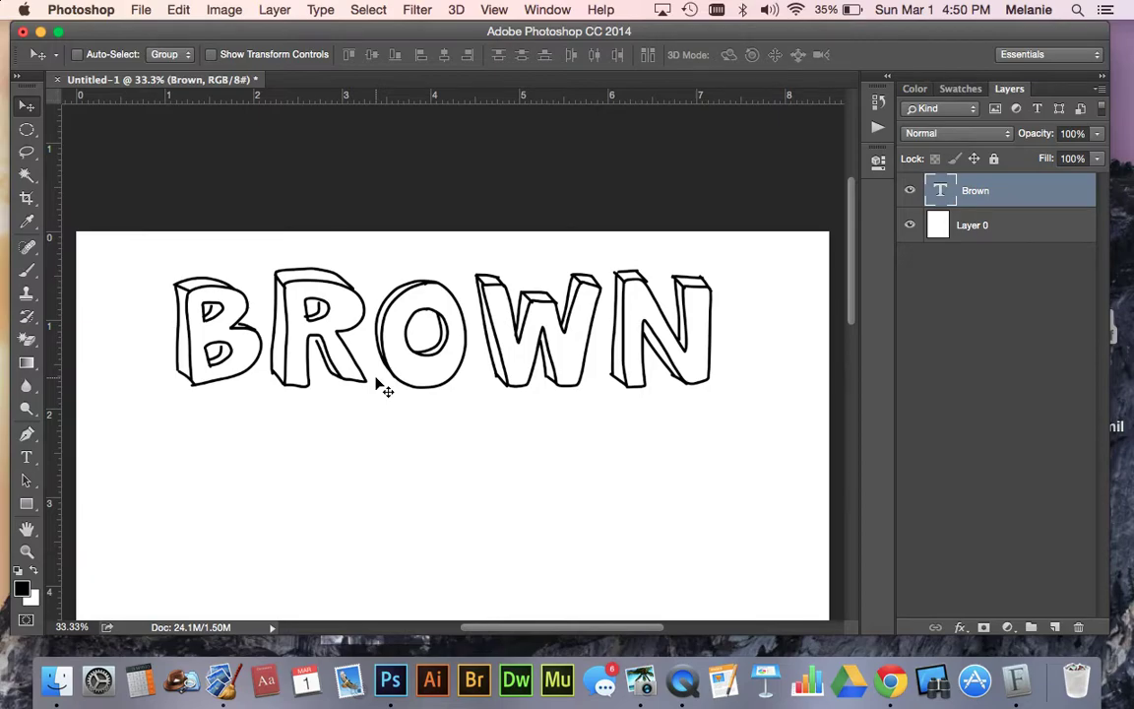
Minimize the Photoshop window, switch to Chrome to revisit the dafont Cartoon fonts page, and minimize the browser window.
{"action": "left_click", "coordinate": [39, 33]}
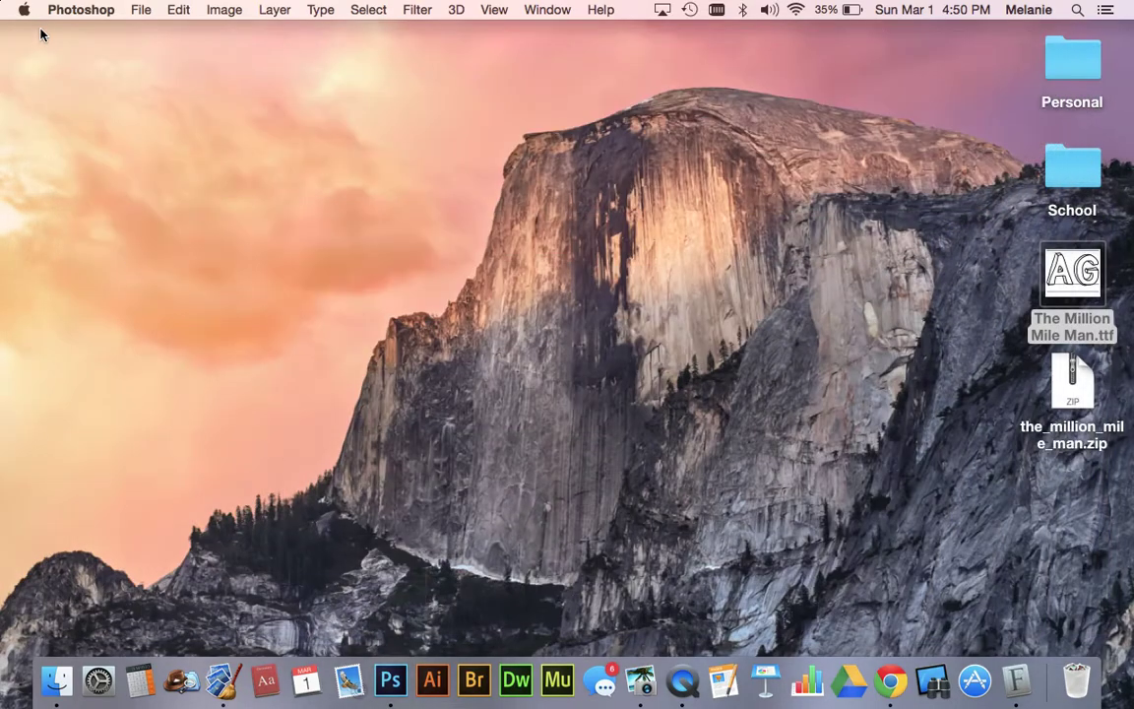
{"action": "left_click", "coordinate": [300, 138]}
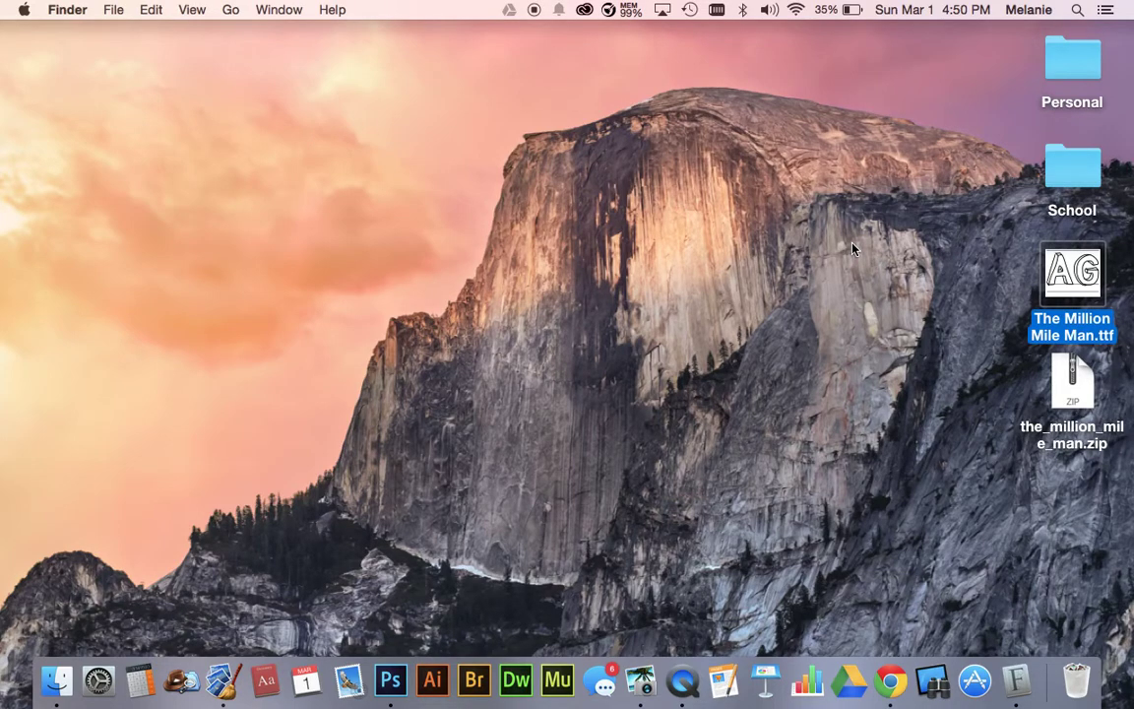
{"action": "left_click", "coordinate": [891, 669]}
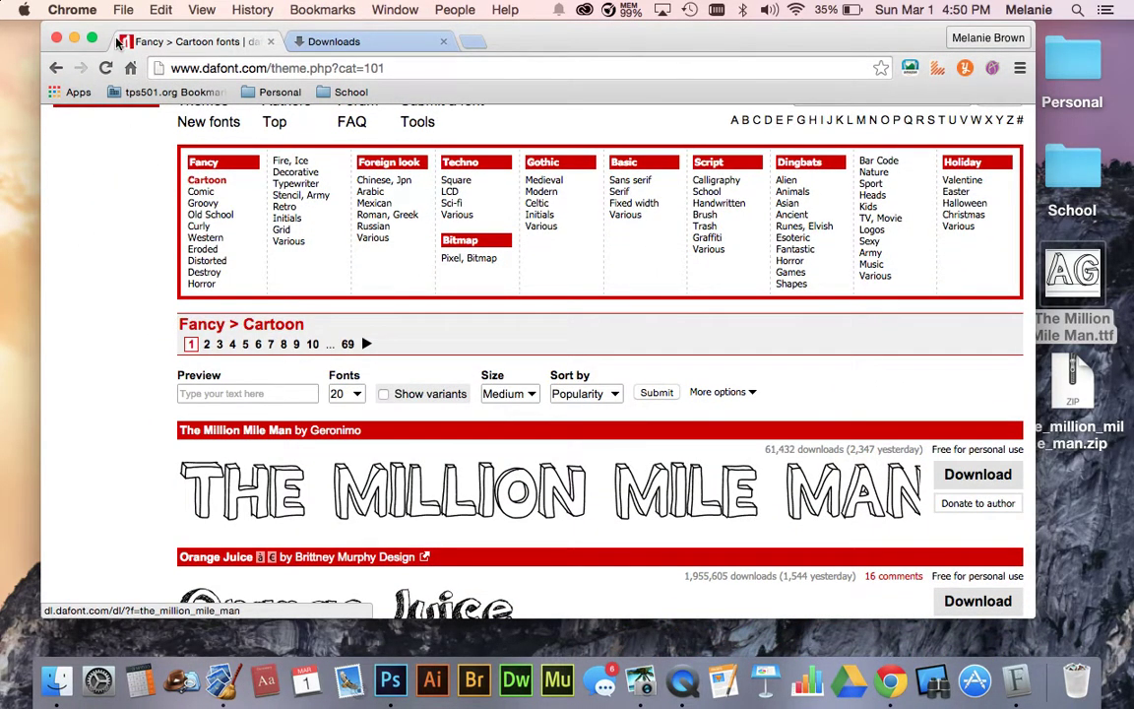
{"action": "left_click", "coordinate": [74, 37]}
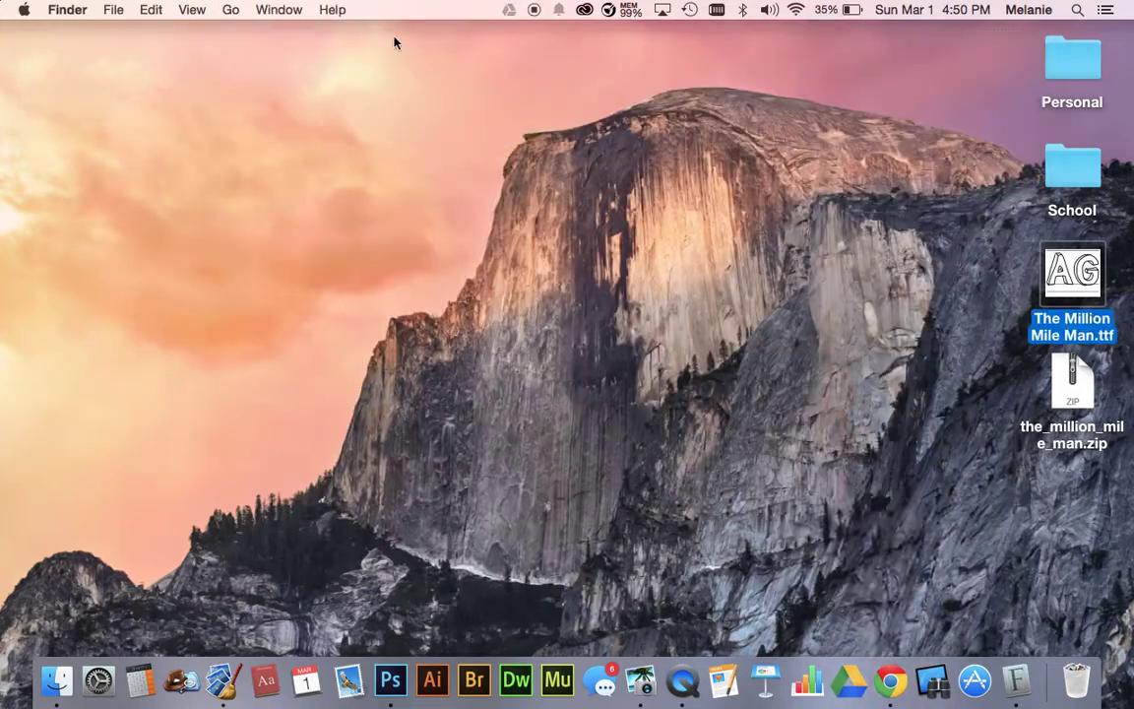